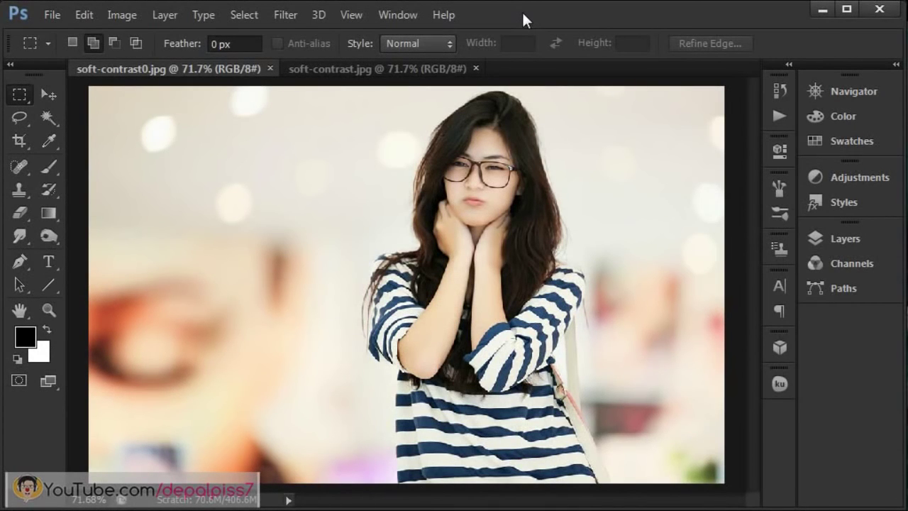
# Compare the finished soft-contrast.jpg result with the original soft-contrast0.jpg photo
pyautogui.rightClick(463, 1)
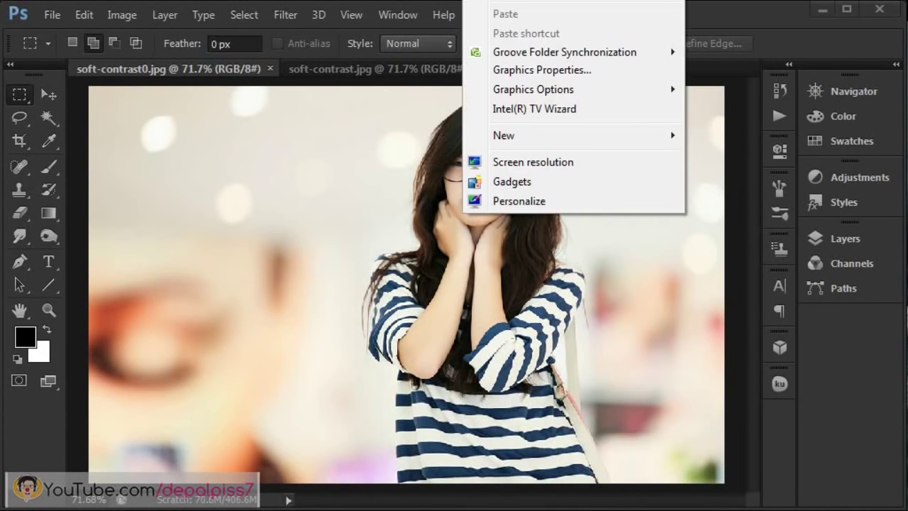
pyautogui.click(524, 0)
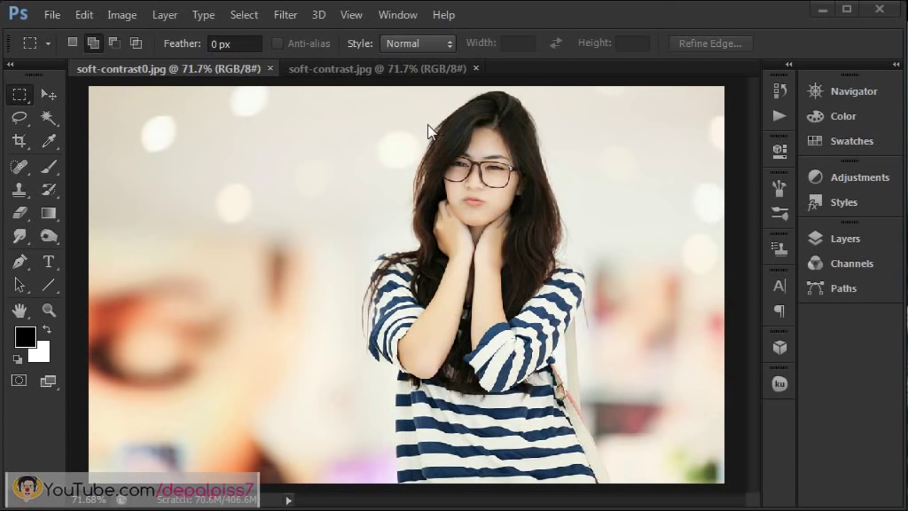
pyautogui.click(395, 76)
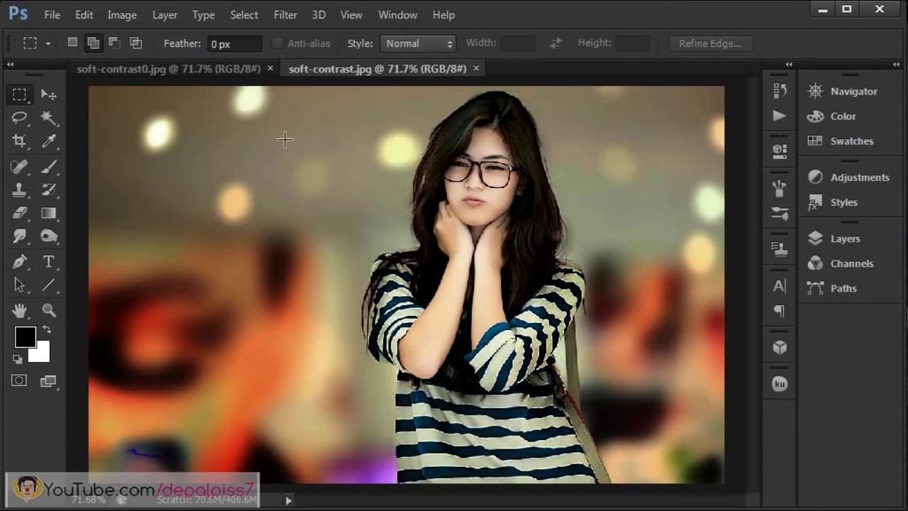
pyautogui.click(209, 68)
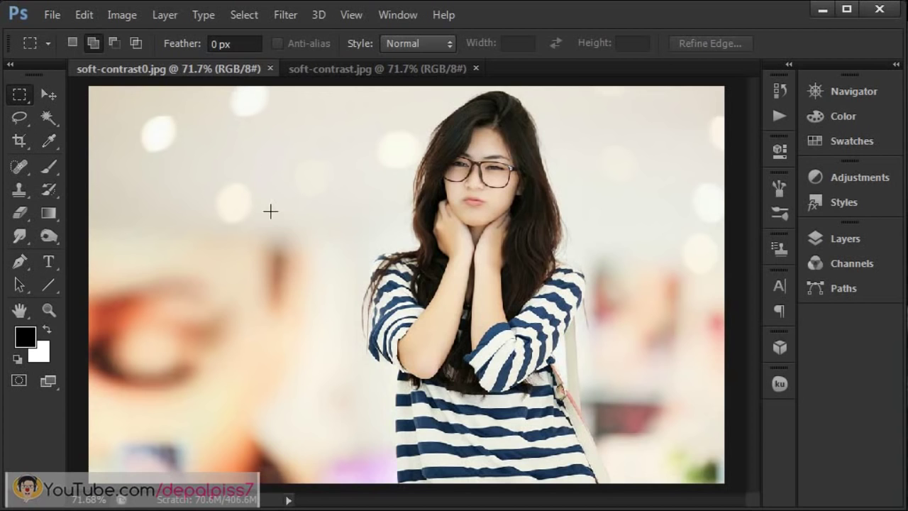
pyautogui.click(365, 68)
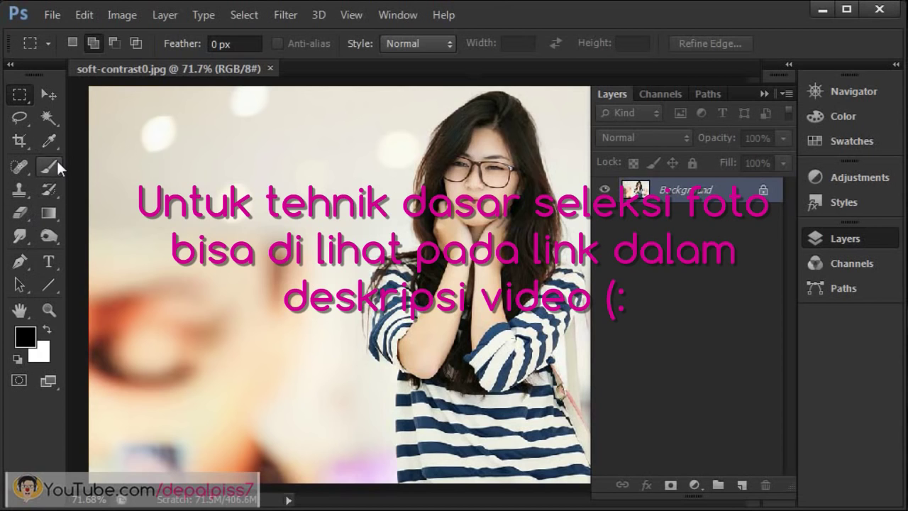
# Brush a Quick Selection over the woman's hair and striped shirt
pyautogui.click(52, 121)
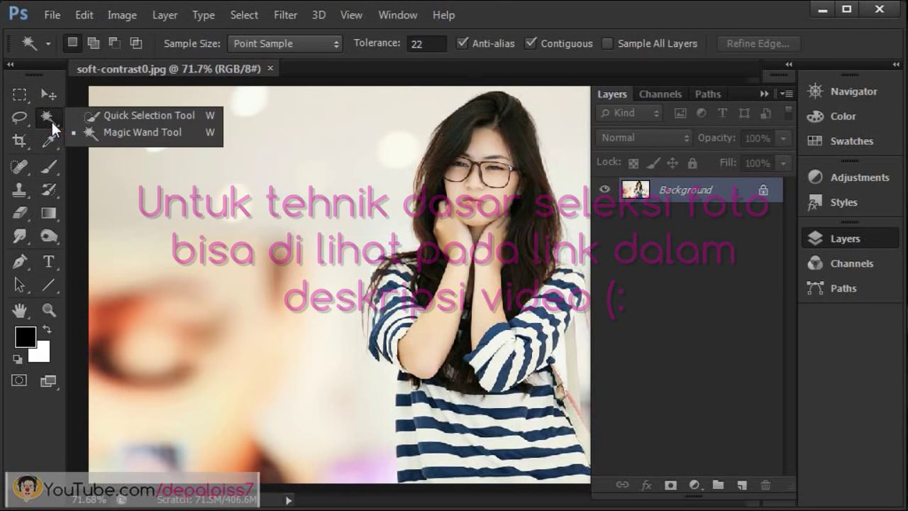
pyautogui.click(129, 121)
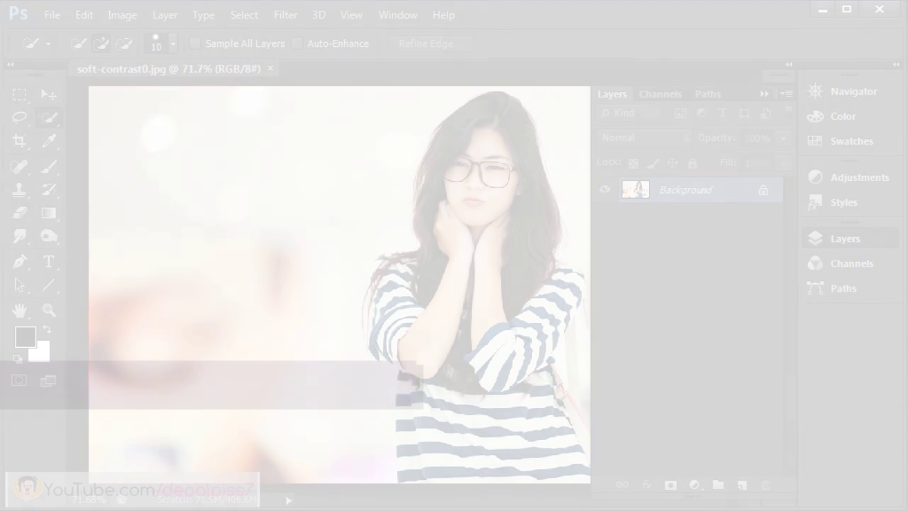
pyautogui.moveTo(485, 148); pyautogui.dragTo(422, 302)
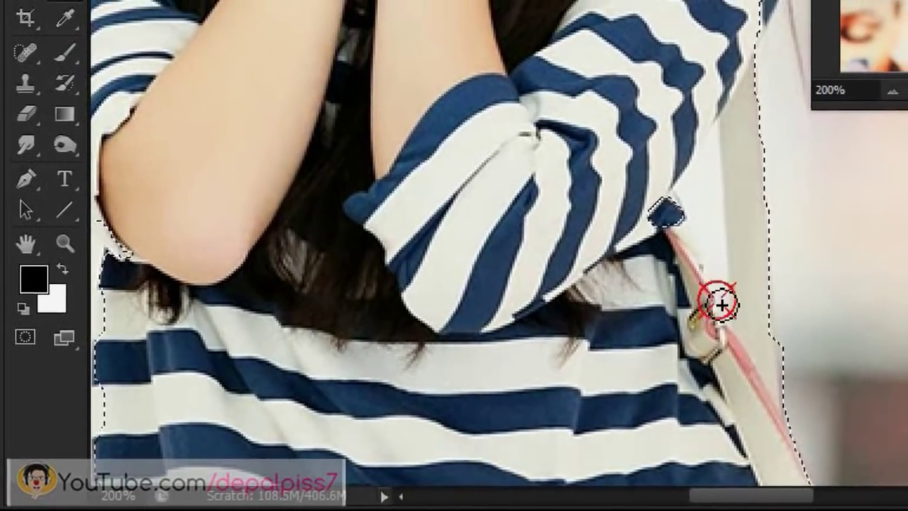
pyautogui.moveTo(721, 305); pyautogui.dragTo(692, 245)
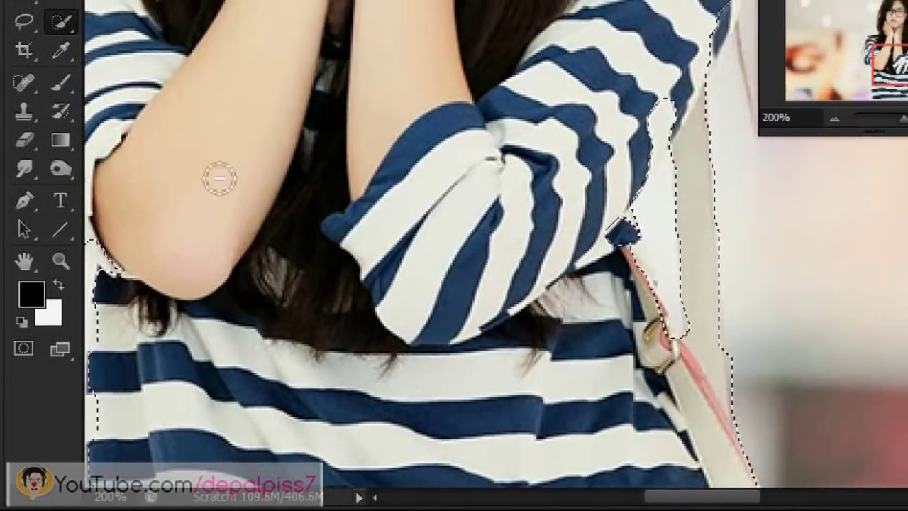
# Subtract the stray areas by the bag strap and sleeve, then fit the image on screen
pyautogui.moveTo(649, 142); pyautogui.dragTo(603, 244)
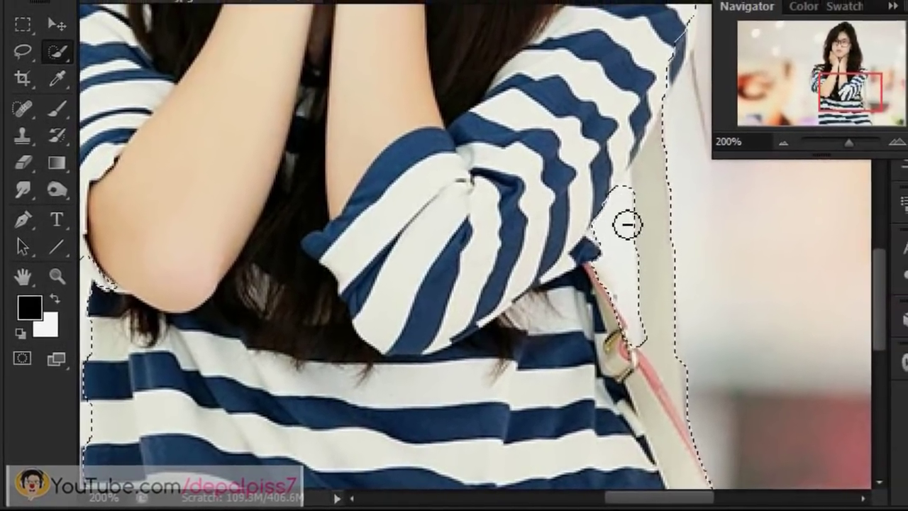
pyautogui.keyDown('alt'); pyautogui.click(629, 203); pyautogui.keyUp('alt')
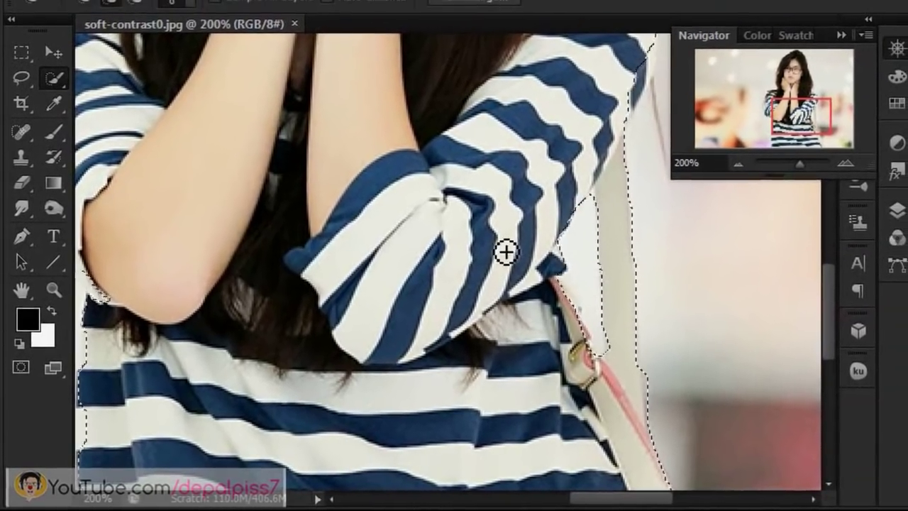
pyautogui.click(107, 26)
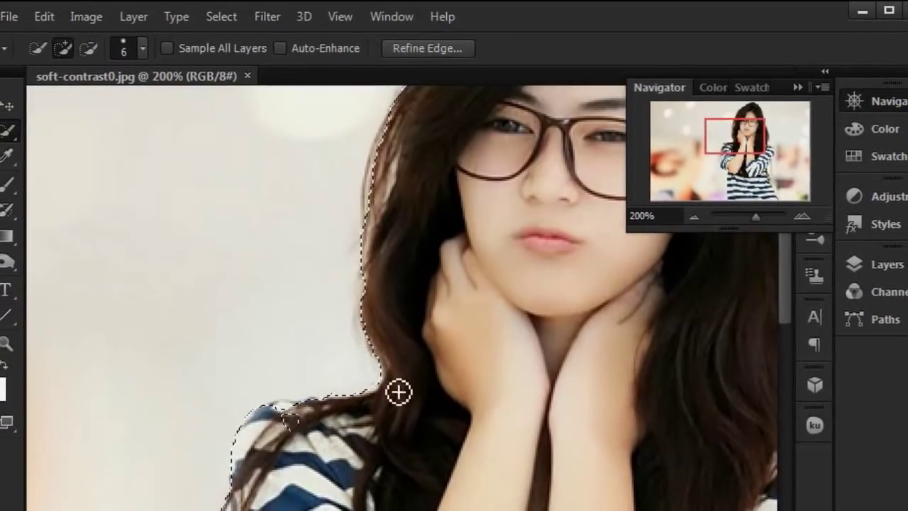
pyautogui.click(348, 14)
pyautogui.click(383, 173)
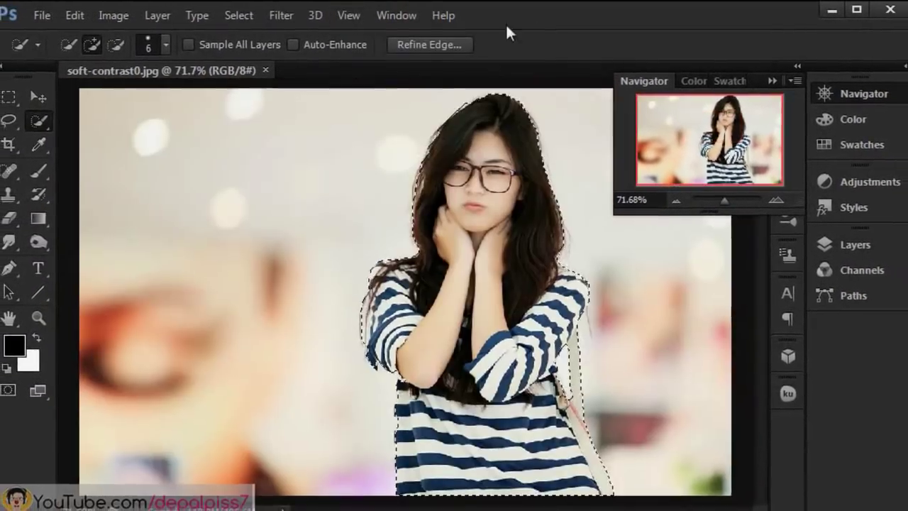
pyautogui.click(855, 244)
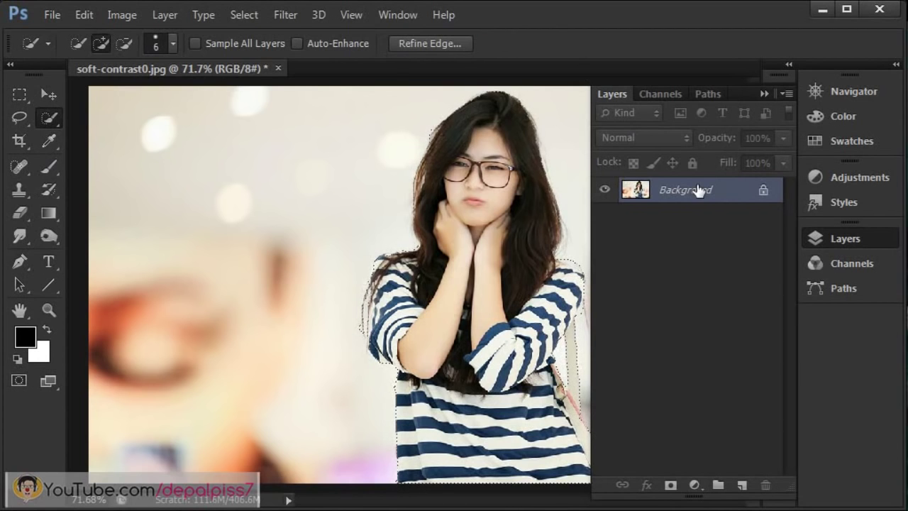
# Copy the selected woman onto Layer 1 with Ctrl+J and check it by hiding the Background
pyautogui.hotkey('ctrl', 'j')
pyautogui.hotkey('ctrl', 'j')
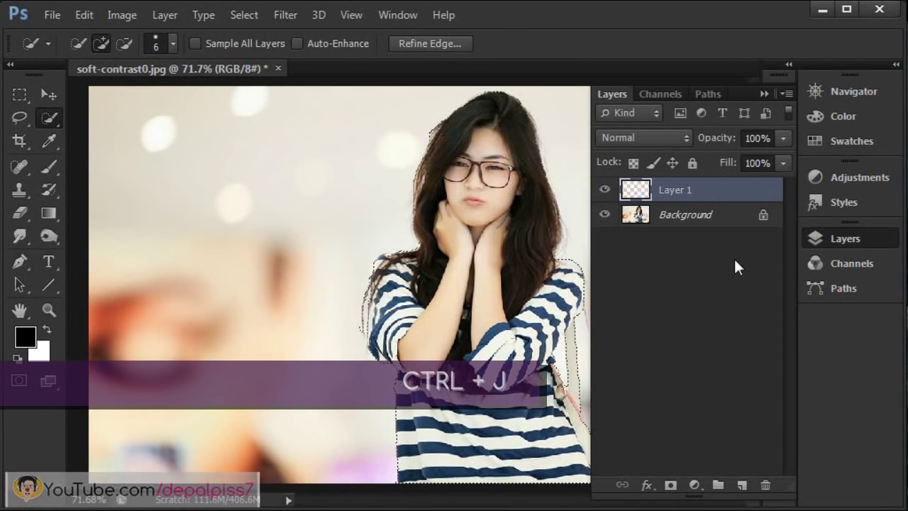
pyautogui.click(605, 215)
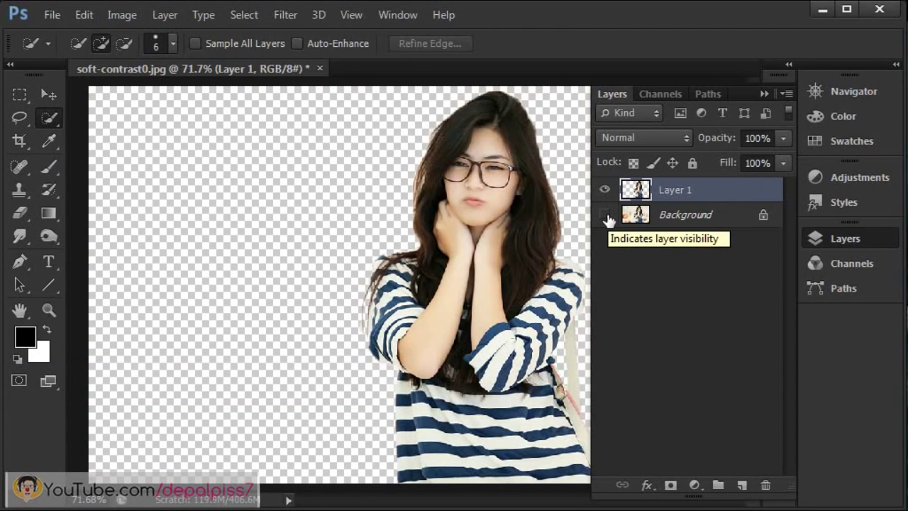
pyautogui.click(605, 214)
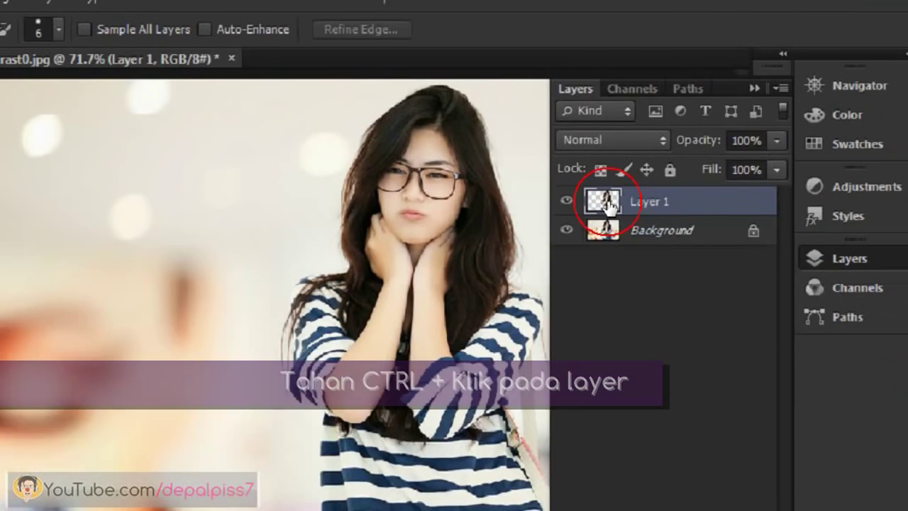
# Load Layer 1's outline as a selection and expand it by 5 pixels
pyautogui.keyDown('ctrl'); pyautogui.click(453, 251); pyautogui.keyUp('ctrl')
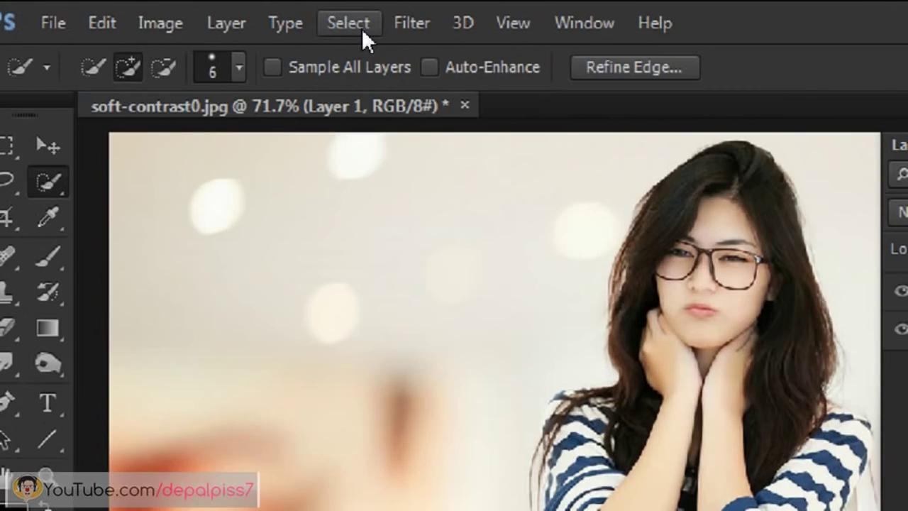
pyautogui.click(253, 19)
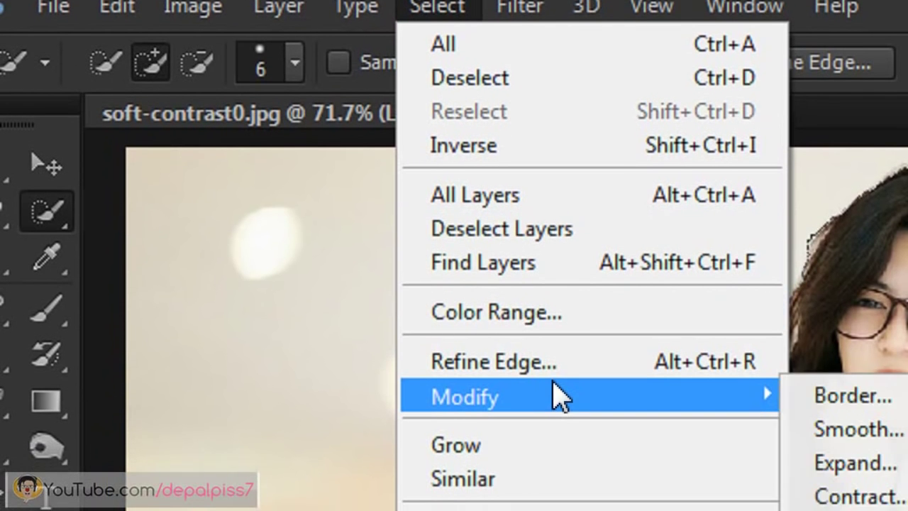
pyautogui.moveTo(259, 210)
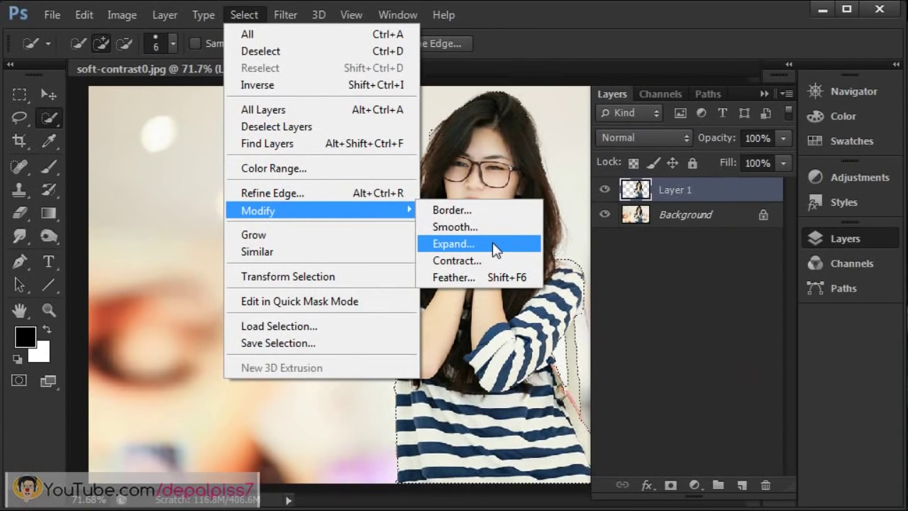
pyautogui.click(493, 243)
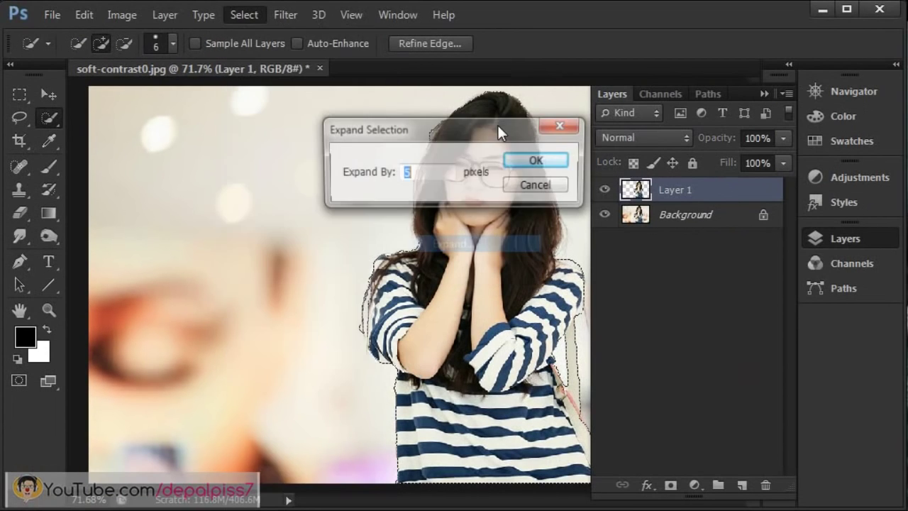
pyautogui.click(532, 165)
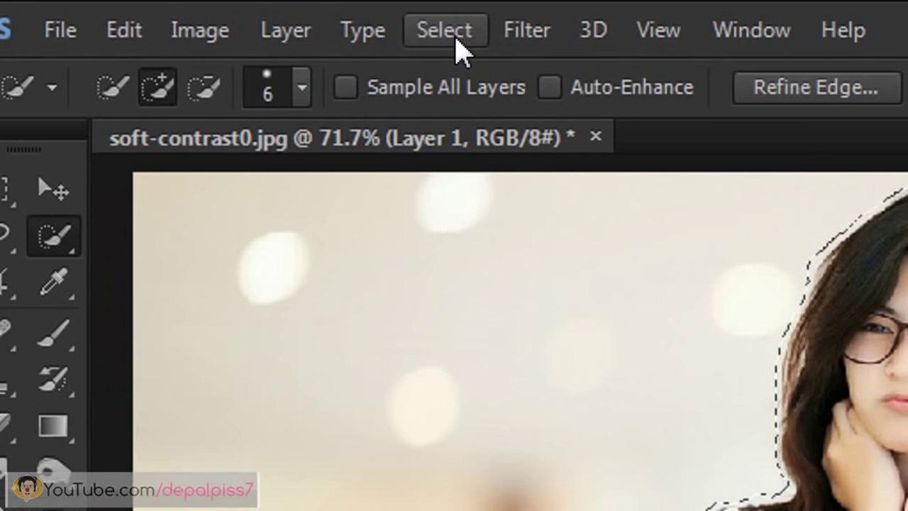
# Invert the selection and copy the Background layer's surroundings onto a new Layer 2
pyautogui.click(355, 27)
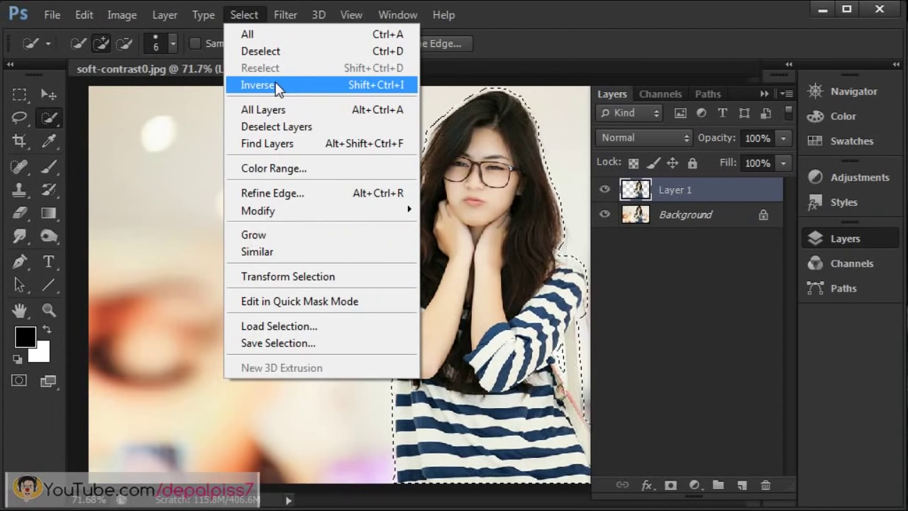
pyautogui.click(275, 85)
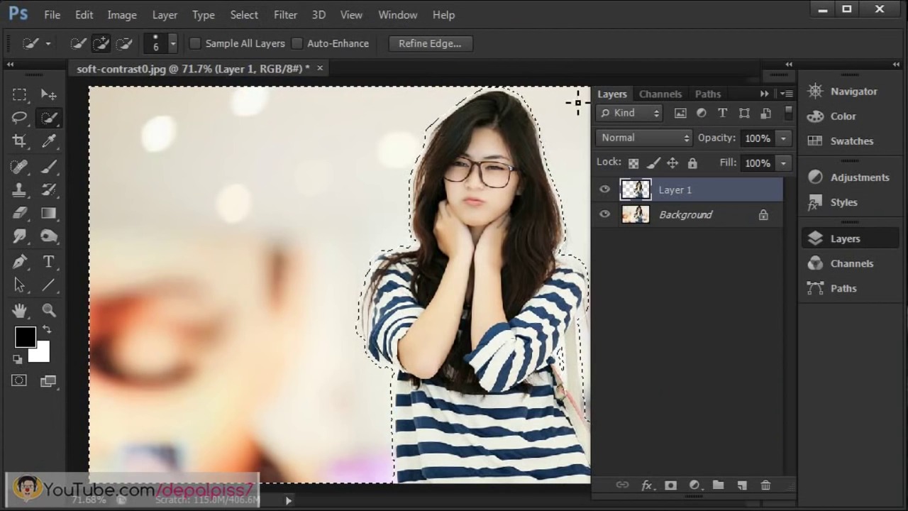
pyautogui.click(718, 225)
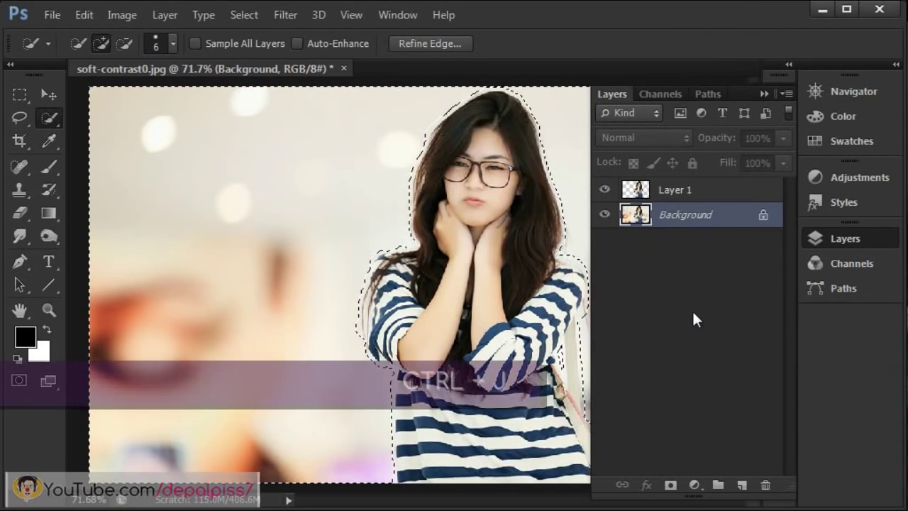
pyautogui.hotkey('ctrl', 'j')
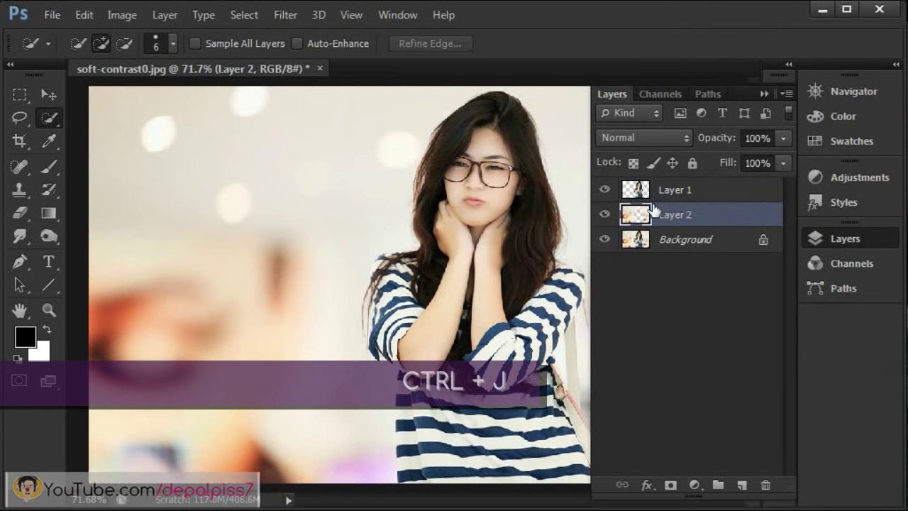
# Briefly hide Layer 1 and the Background to inspect Layer 2
pyautogui.click(605, 190)
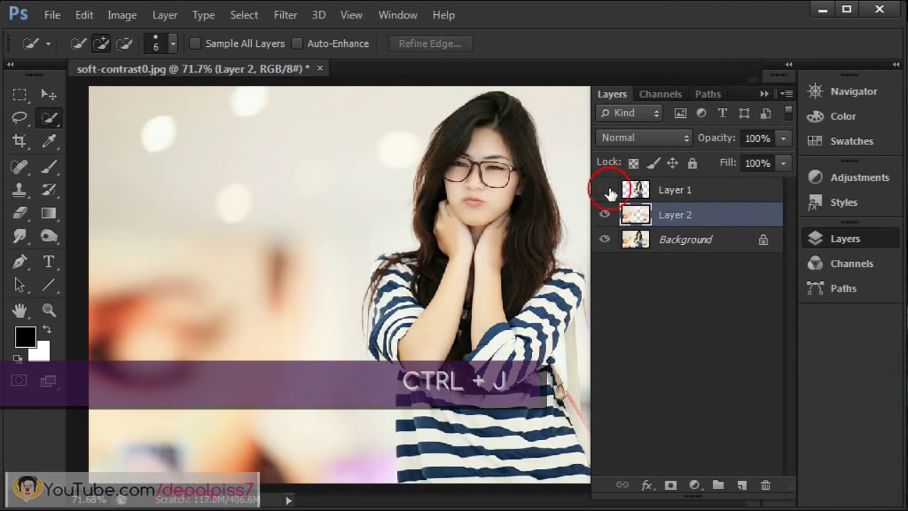
pyautogui.click(604, 240)
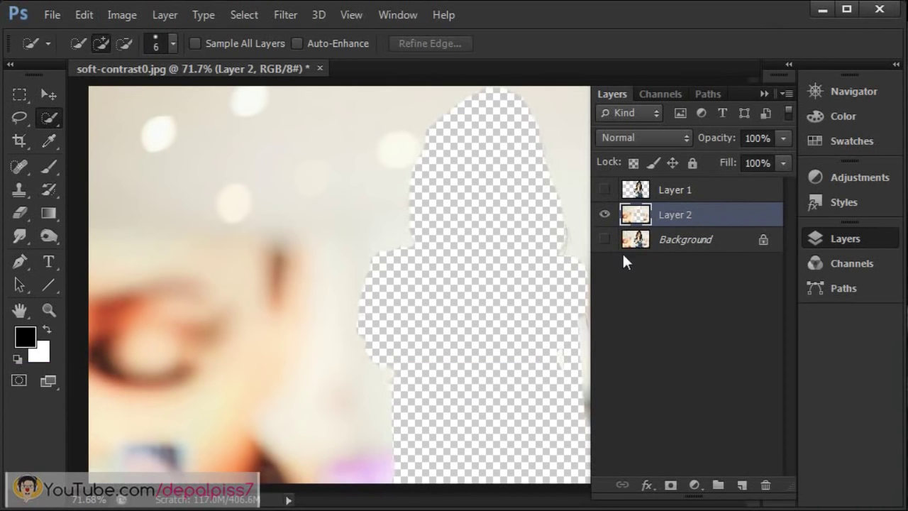
pyautogui.click(604, 240)
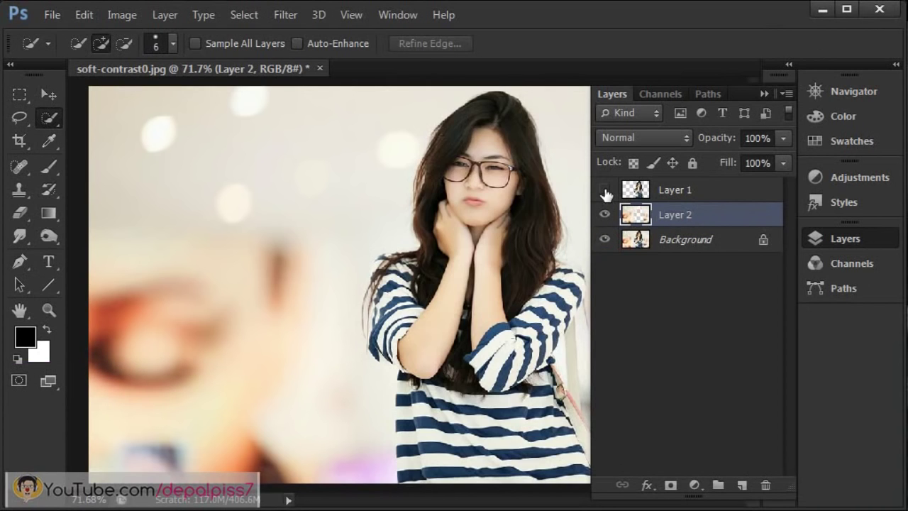
pyautogui.click(604, 191)
# Bring up the Filter menu to reach the Blur filters
pyautogui.click(292, 20)
pyautogui.moveTo(383, 193)
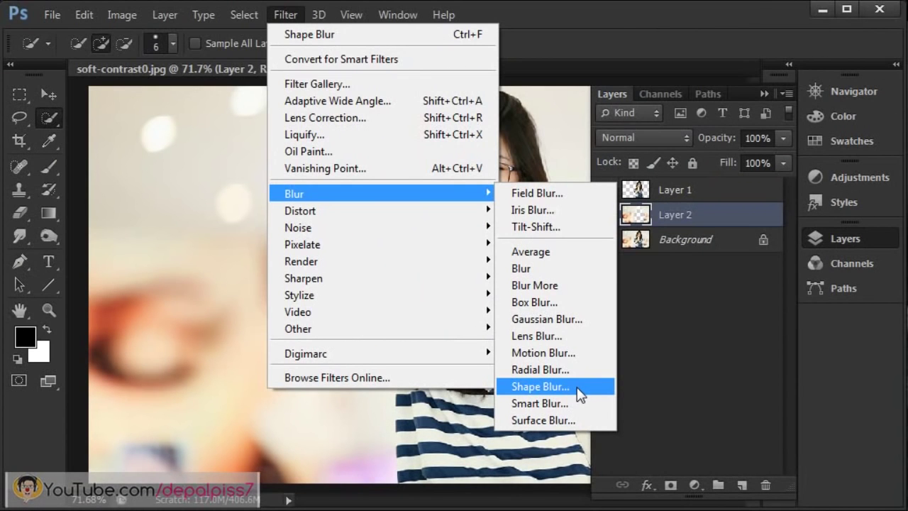
# Apply a Bull's Eye Shape Blur with a 14 px radius to Layer 2
pyautogui.click(578, 388)
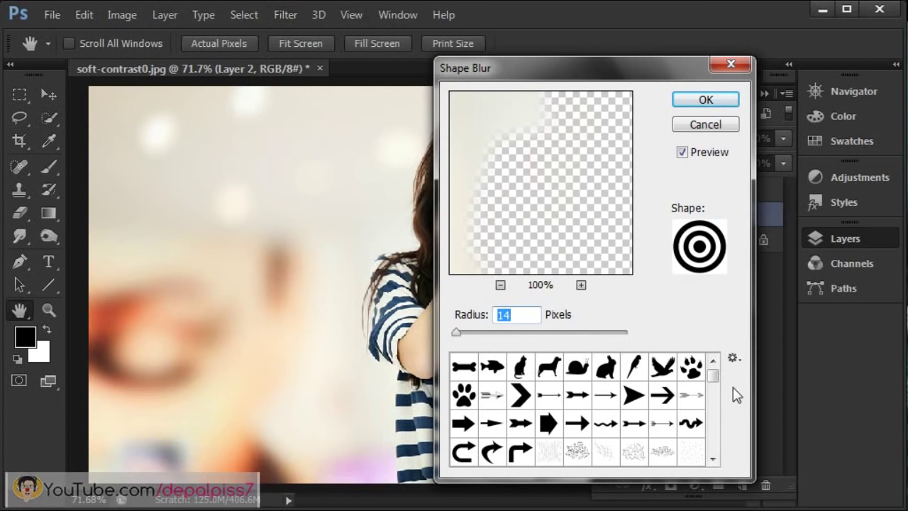
pyautogui.moveTo(713, 374); pyautogui.dragTo(714, 431)
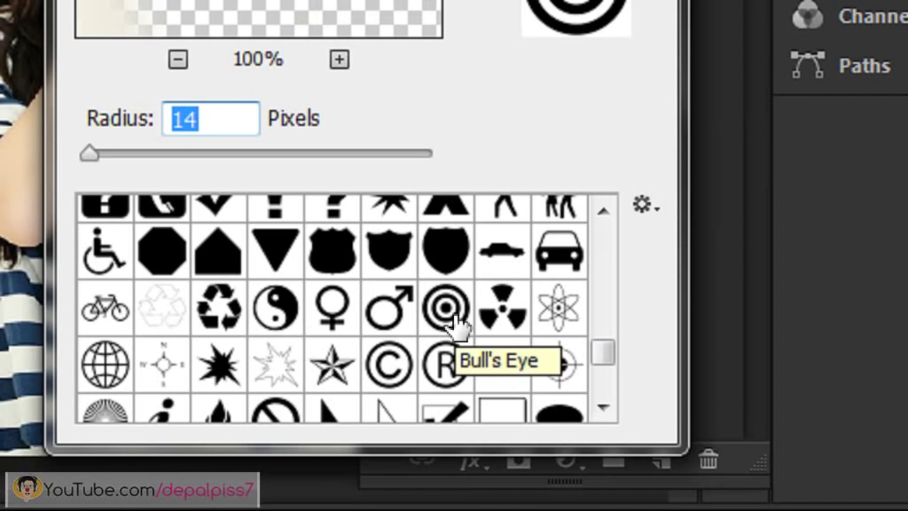
pyautogui.click(454, 325)
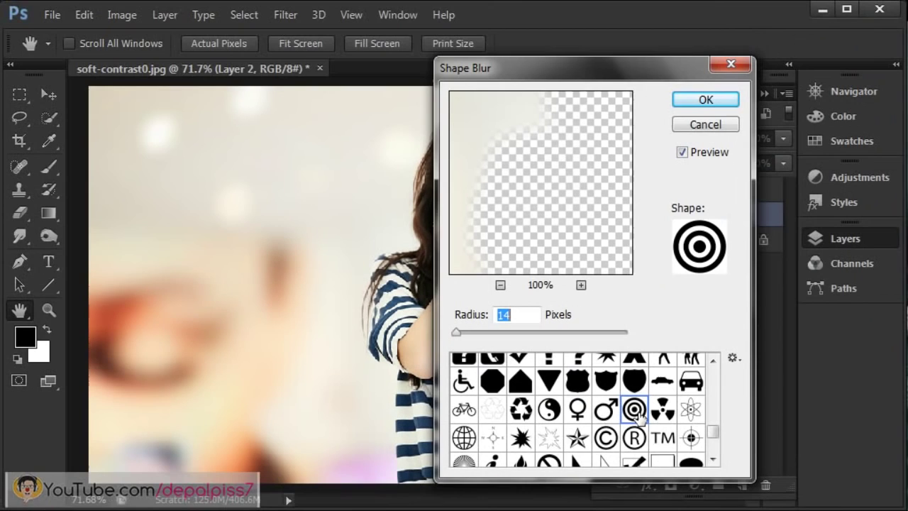
pyautogui.click(527, 317)
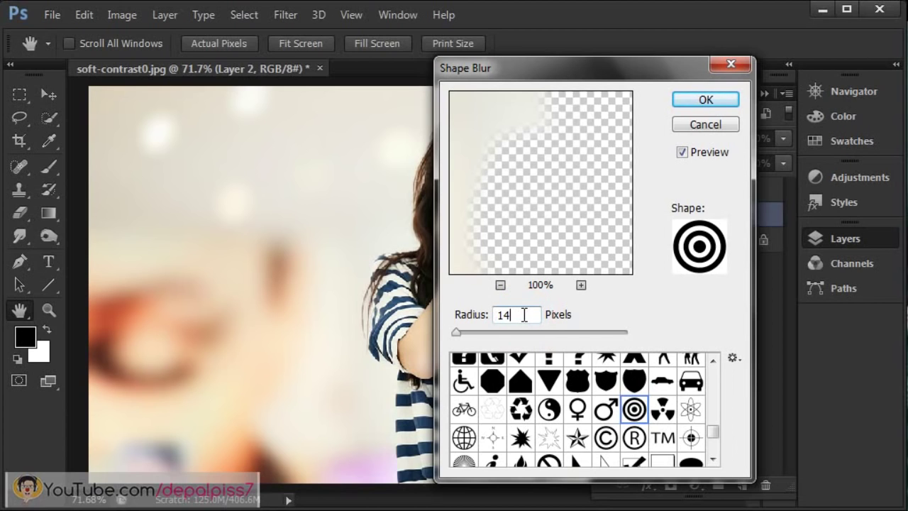
pyautogui.click(523, 314)
pyautogui.click(524, 314)
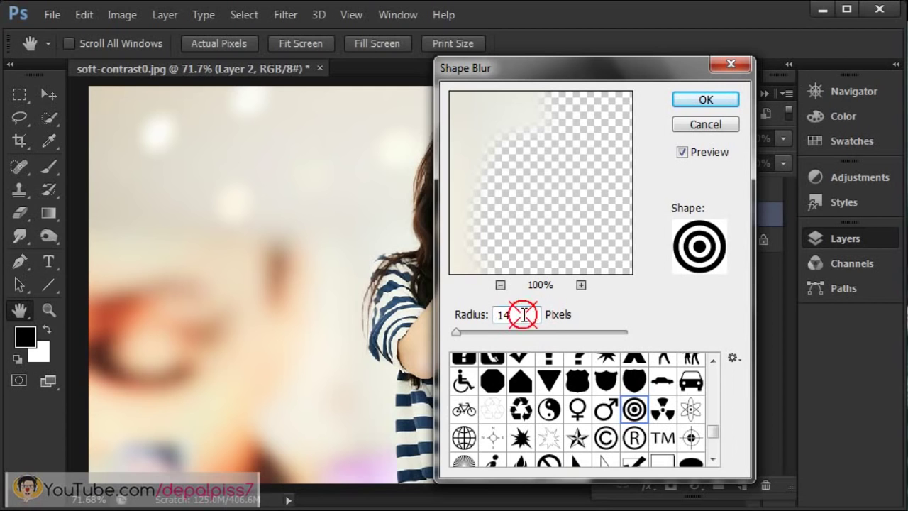
pyautogui.click(703, 98)
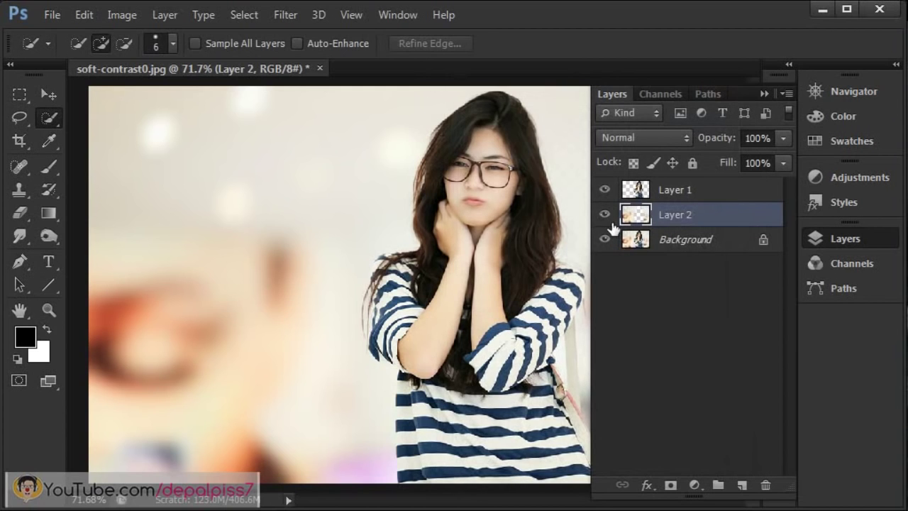
# Compare the image with and without the blurred layer, then select Layer 1
pyautogui.click(604, 214)
pyautogui.click(604, 214)
pyautogui.click(604, 214)
pyautogui.click(735, 189)
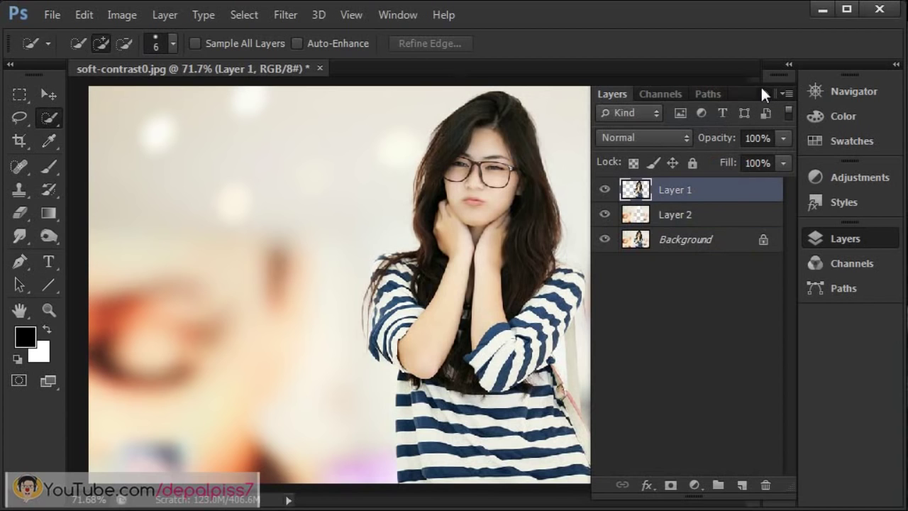
pyautogui.click(763, 93)
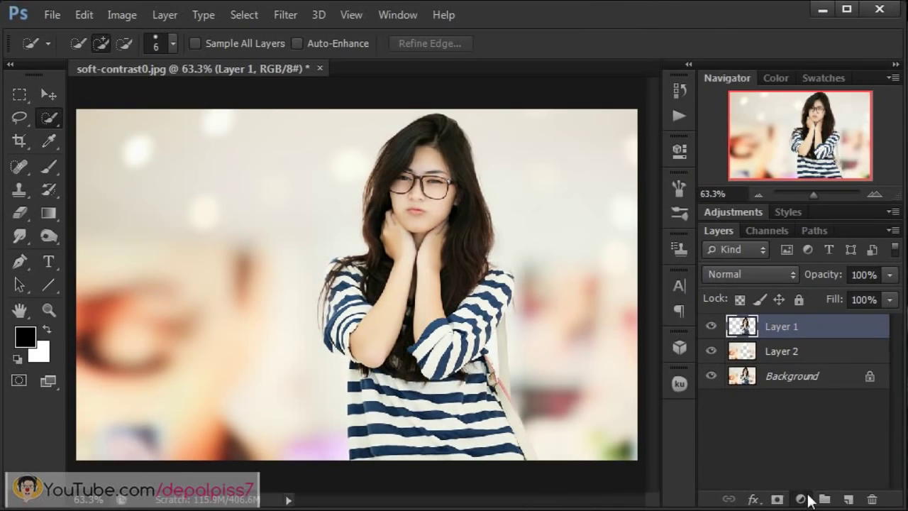
# Add a Brightness/Contrast adjustment layer with Brightness -83 and Contrast 25
pyautogui.click(802, 499)
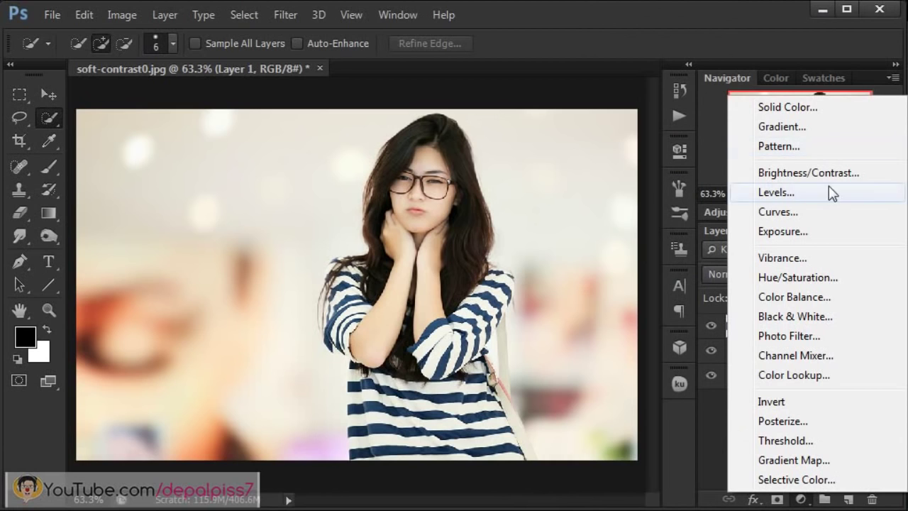
pyautogui.click(830, 173)
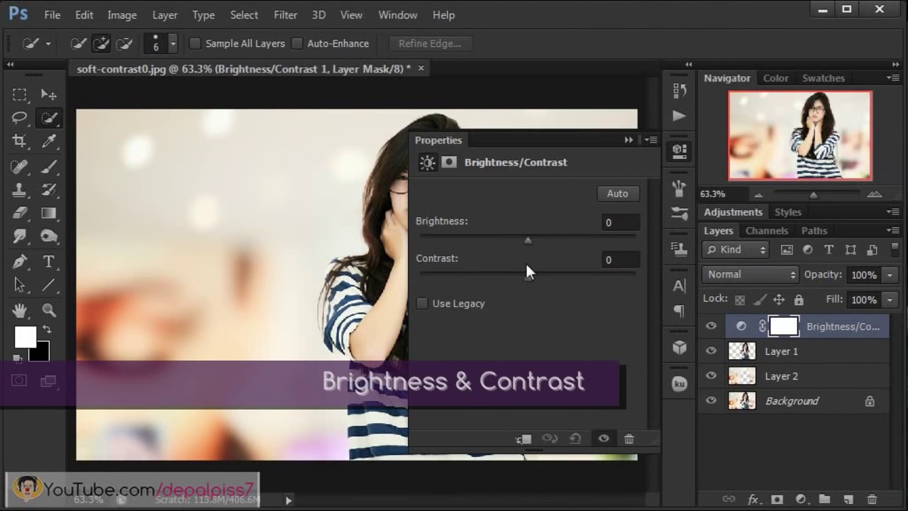
pyautogui.moveTo(526, 236); pyautogui.dragTo(475, 234)
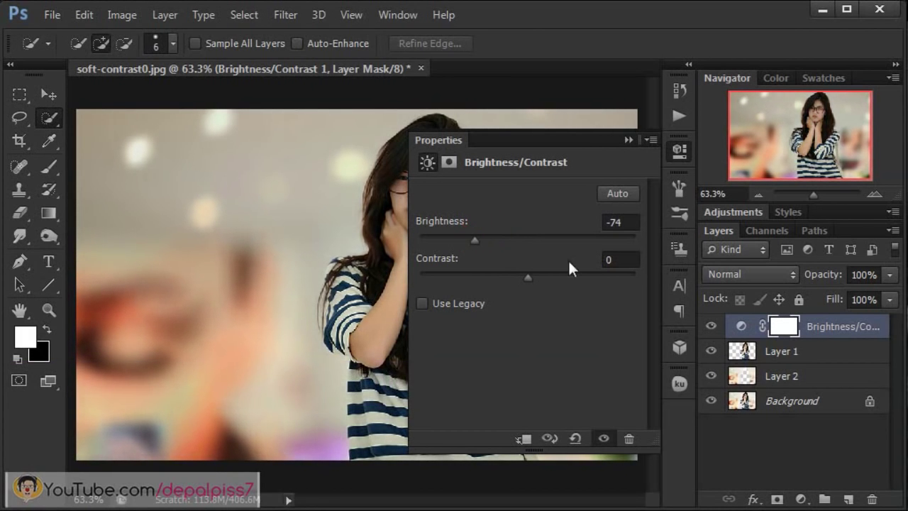
pyautogui.doubleClick(621, 222)
pyautogui.write('-83')
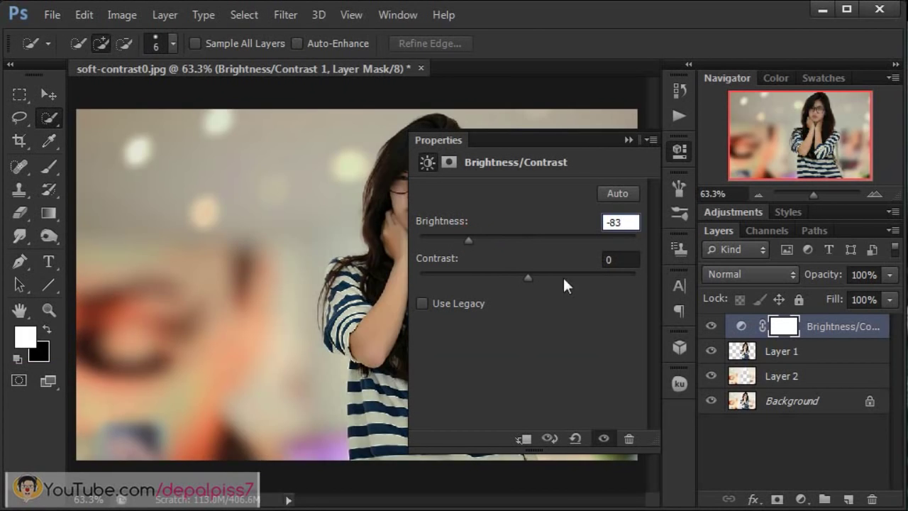
pyautogui.moveTo(526, 274); pyautogui.dragTo(552, 272)
pyautogui.click(629, 140)
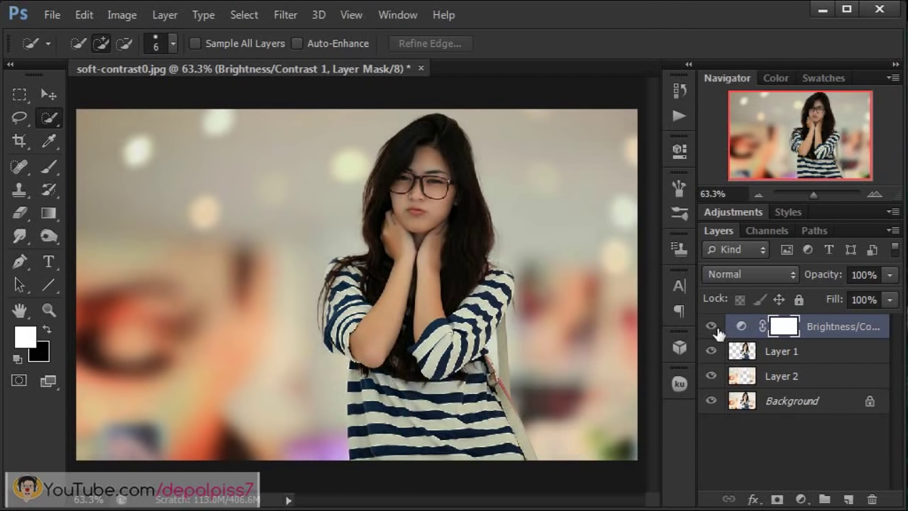
# Toggle the Brightness/Contrast layer's visibility to compare before and after
pyautogui.click(712, 327)
pyautogui.click(713, 327)
pyautogui.click(713, 327)
pyautogui.click(711, 328)
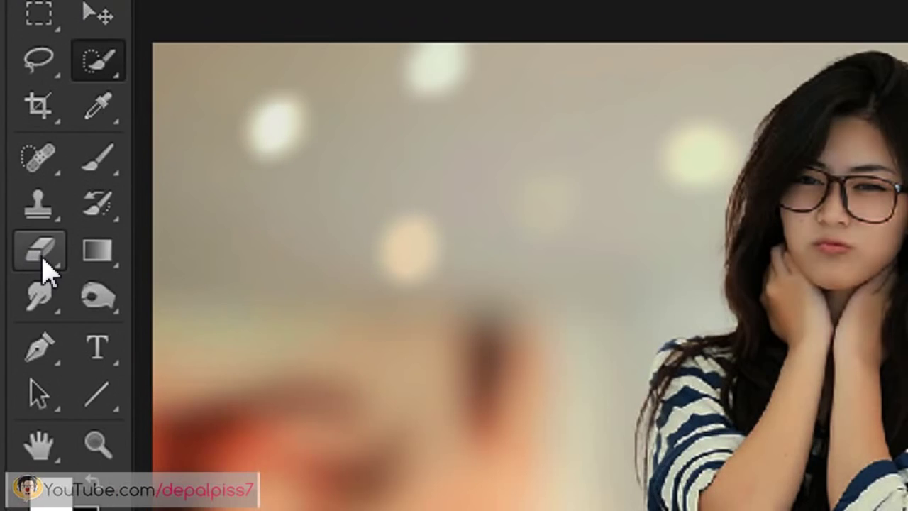
# Set up the Eraser Tool at 26 px size and 42% opacity
pyautogui.rightClick(22, 222)
pyautogui.click(79, 221)
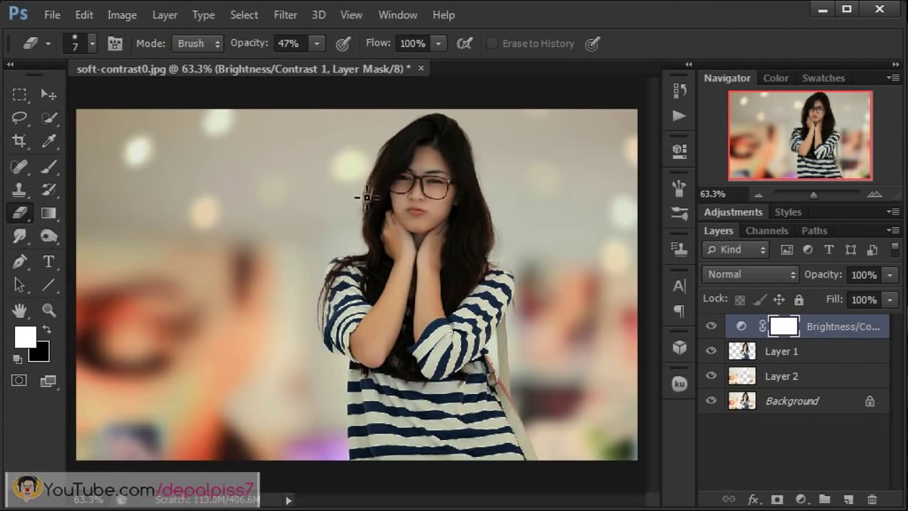
pyautogui.click(92, 44)
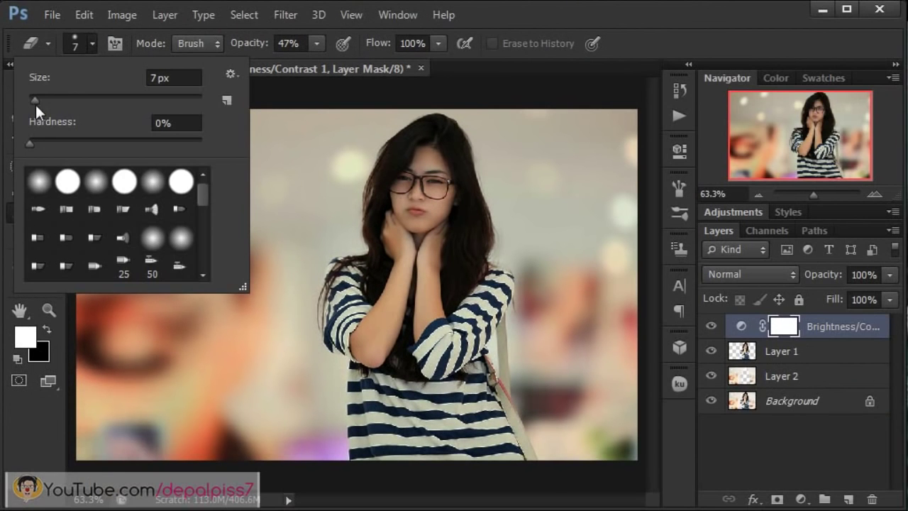
pyautogui.moveTo(32, 97); pyautogui.dragTo(51, 101)
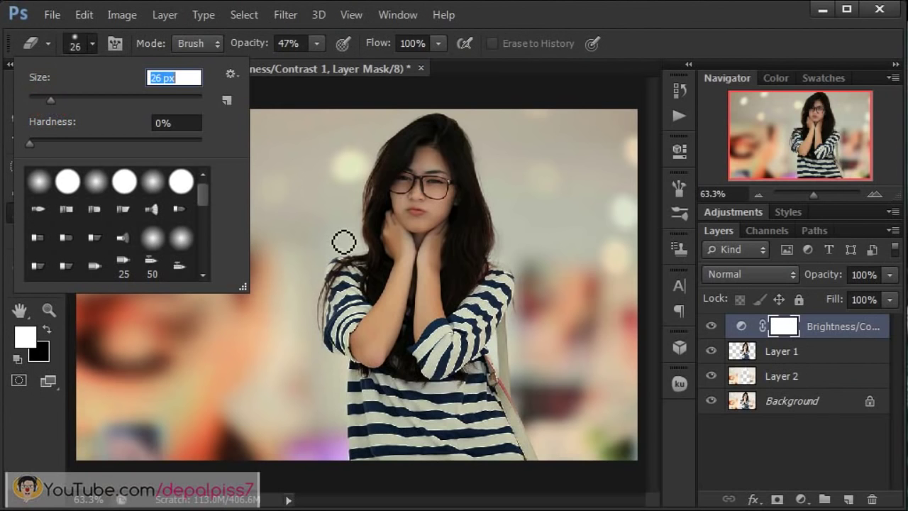
pyautogui.click(315, 44)
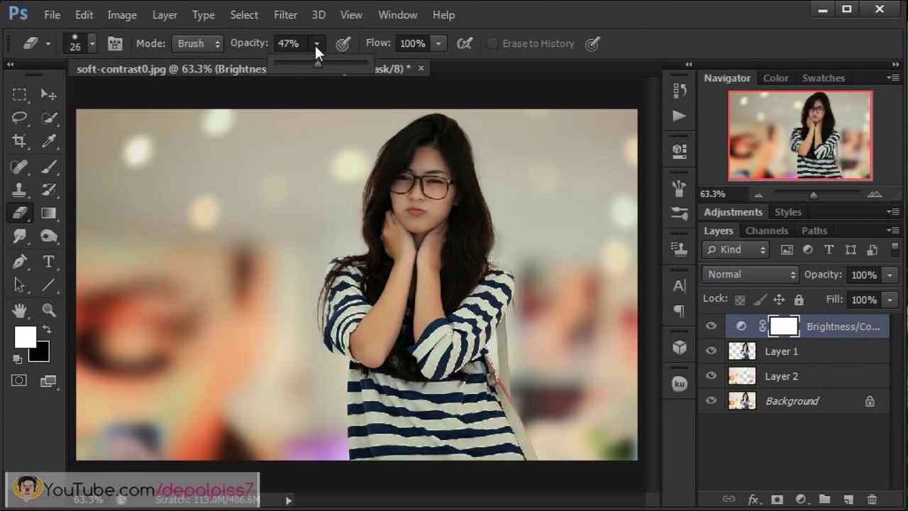
pyautogui.click(316, 62)
pyautogui.click(500, 191)
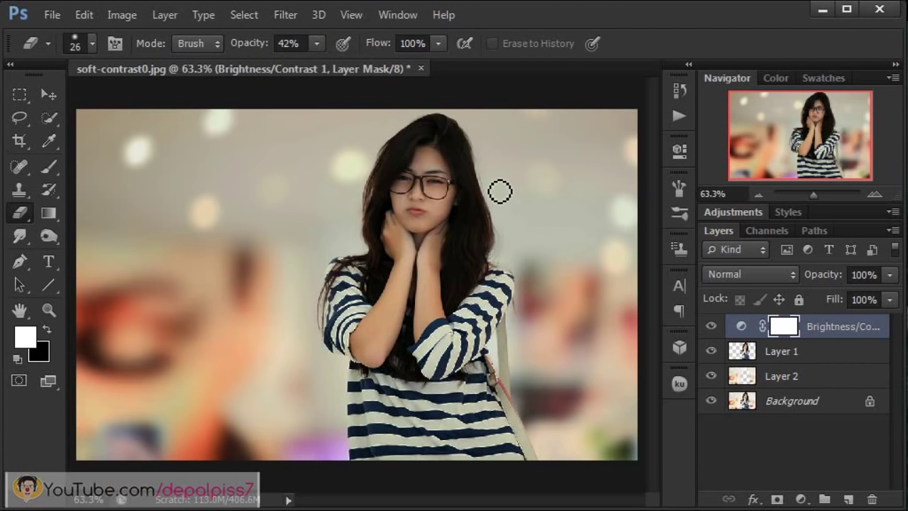
# Zoom to 100% and erase the adjustment mask over her hair and face
pyautogui.hotkey('ctrl', '+')
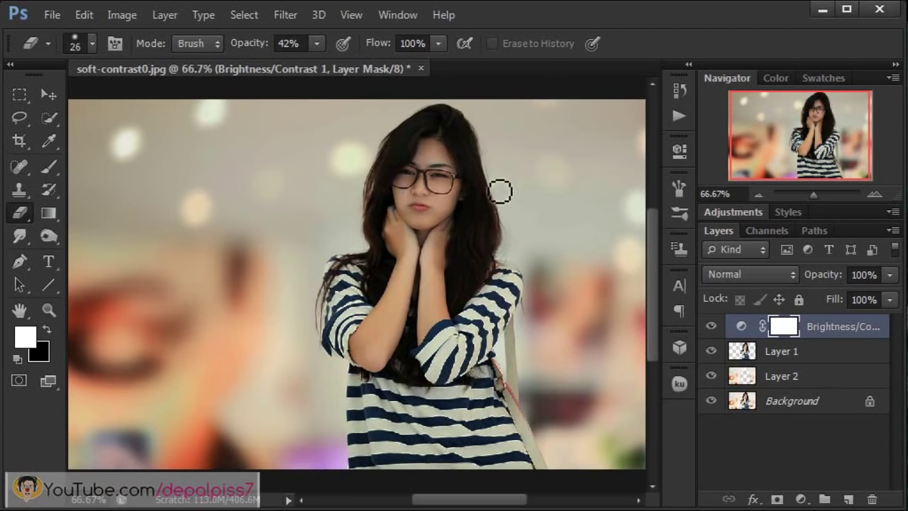
pyautogui.hotkey('ctrl', '+')
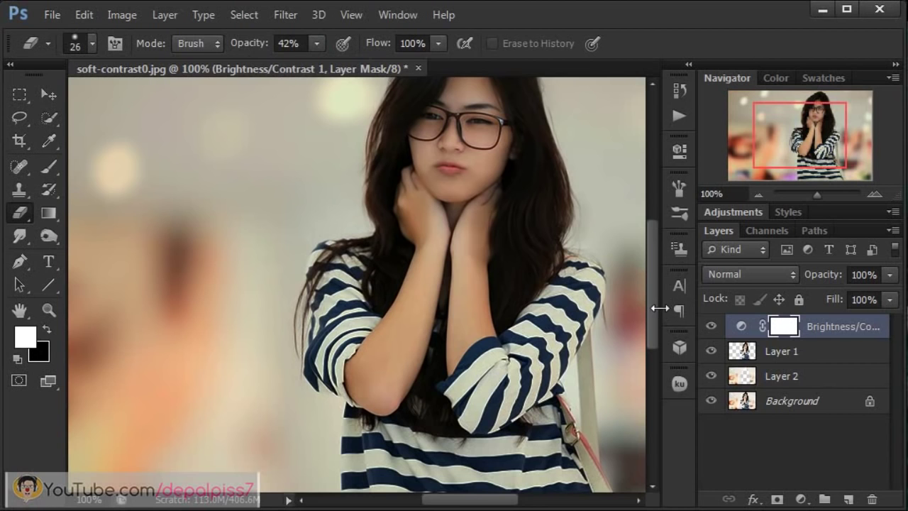
pyautogui.moveTo(654, 306); pyautogui.dragTo(655, 276)
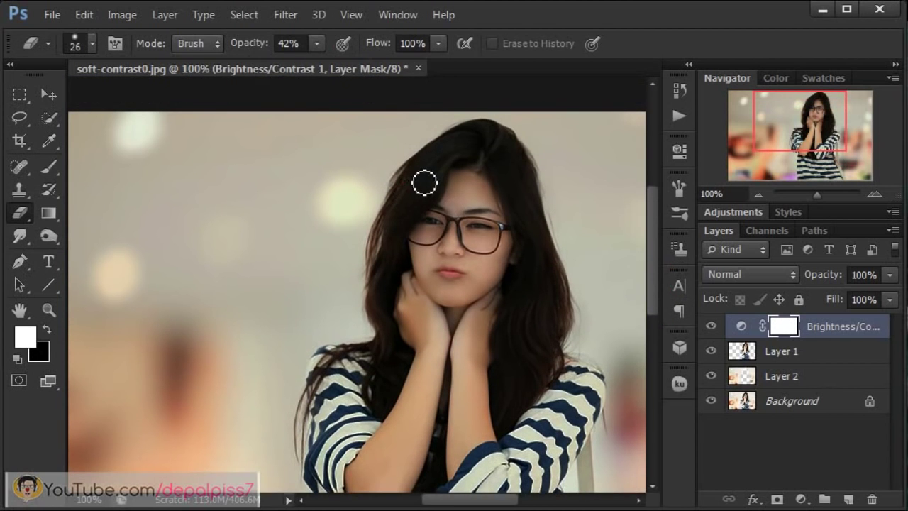
pyautogui.moveTo(424, 186); pyautogui.dragTo(387, 286)
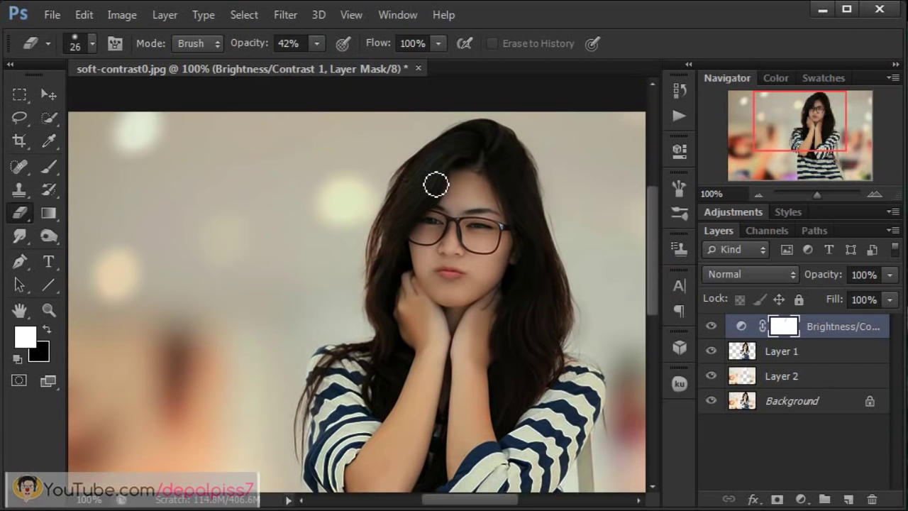
pyautogui.moveTo(503, 146); pyautogui.dragTo(528, 326)
pyautogui.click(284, 386)
pyautogui.moveTo(284, 386); pyautogui.dragTo(362, 238)
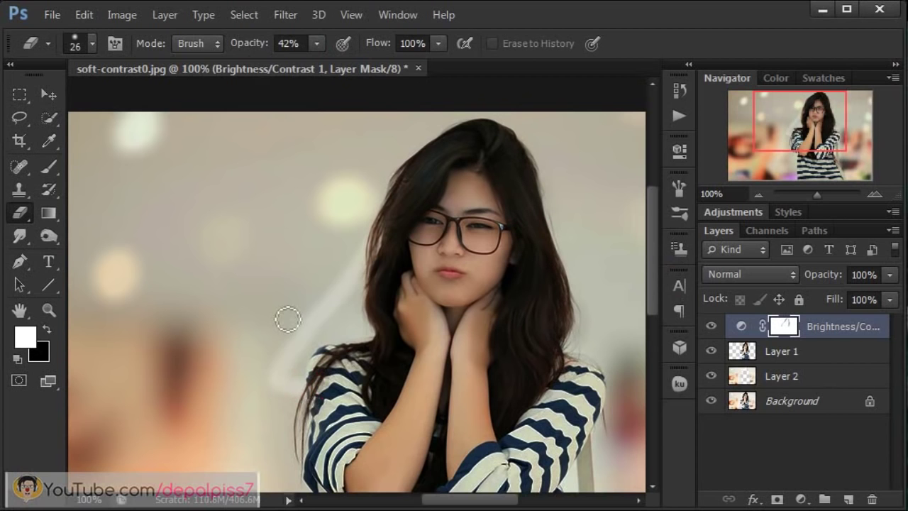
# Undo the stray shoulder stroke, erase the hair beside the face, and fit on screen
pyautogui.click(78, 15)
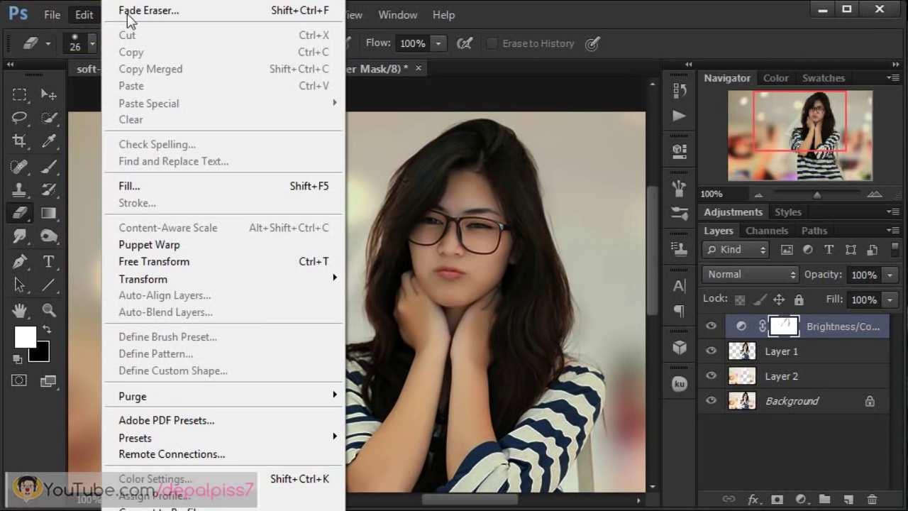
pyautogui.click(81, 8)
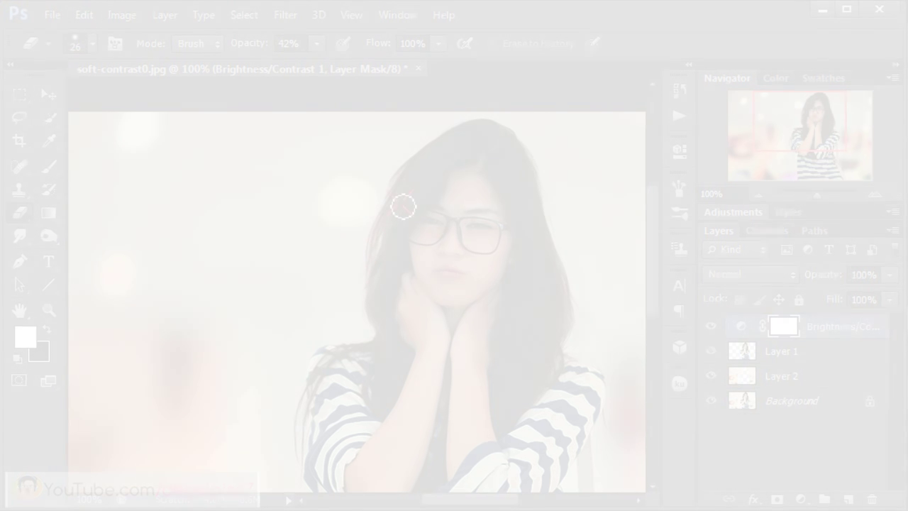
pyautogui.moveTo(403, 206)
pyautogui.mouseDown()
pyautogui.moveTo(562, 383)
pyautogui.moveTo(534, 239)
pyautogui.mouseUp()
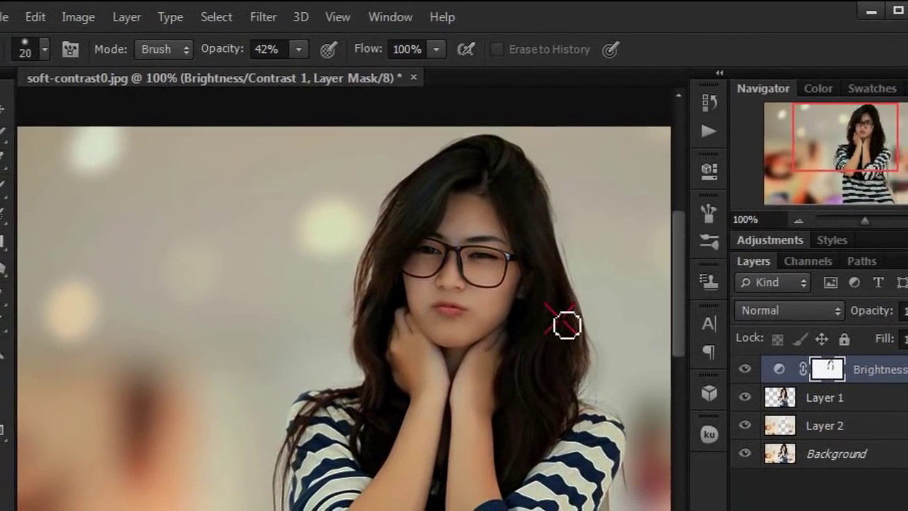
pyautogui.click(343, 16)
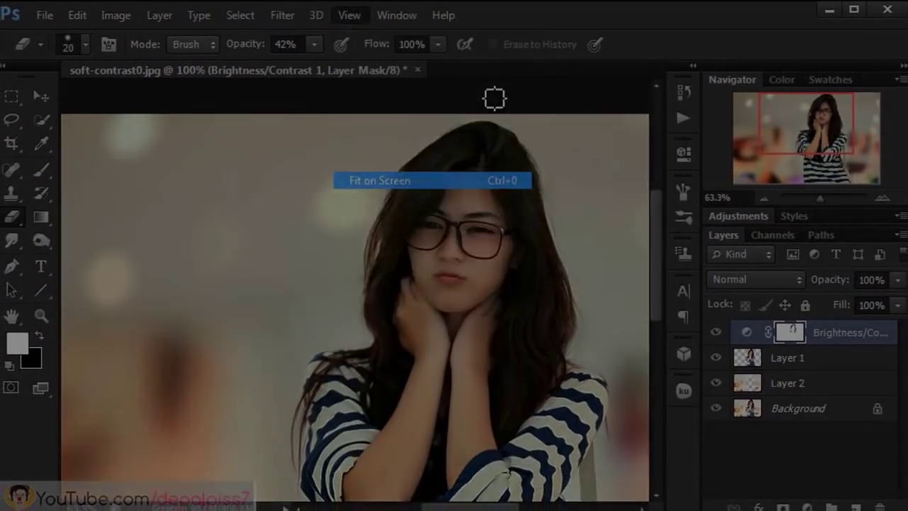
pyautogui.click(376, 180)
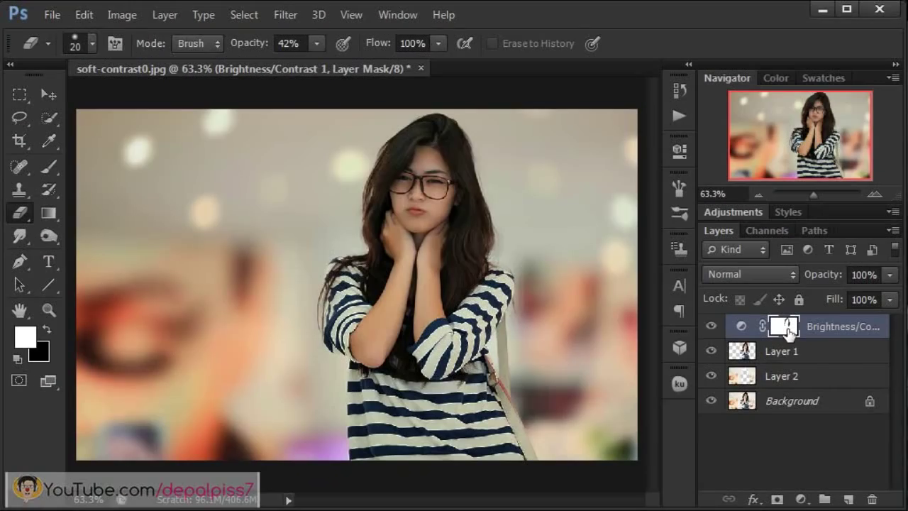
# Add an Exposure adjustment layer with Exposure set to +0.38
pyautogui.click(534, 22)
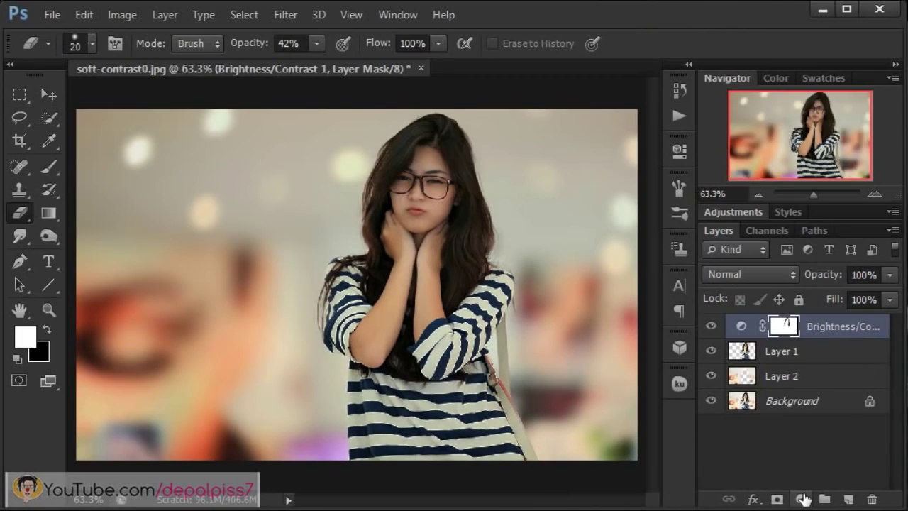
pyautogui.click(801, 498)
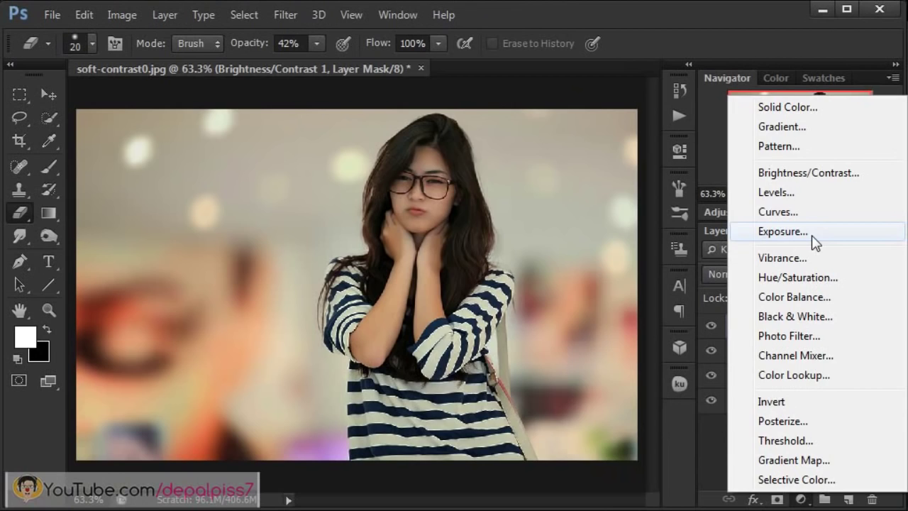
pyautogui.click(815, 238)
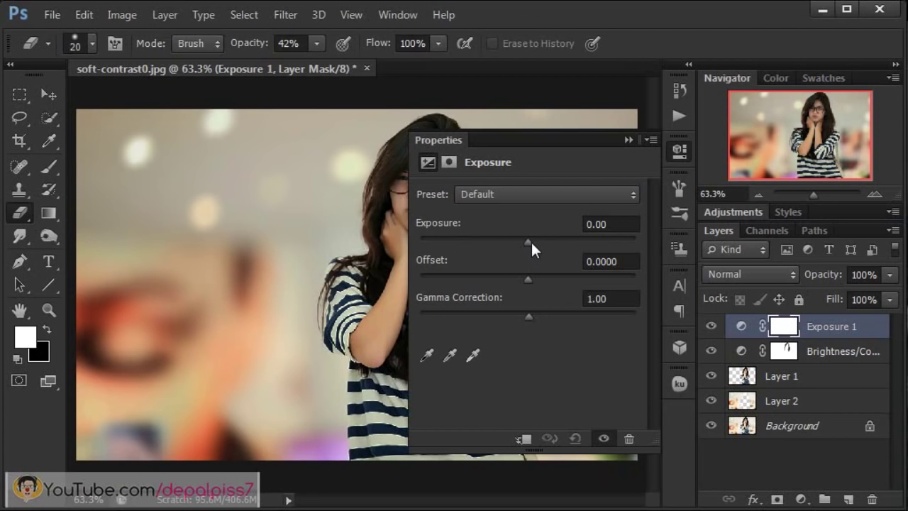
pyautogui.moveTo(531, 240); pyautogui.dragTo(536, 241)
pyautogui.doubleClick(619, 224)
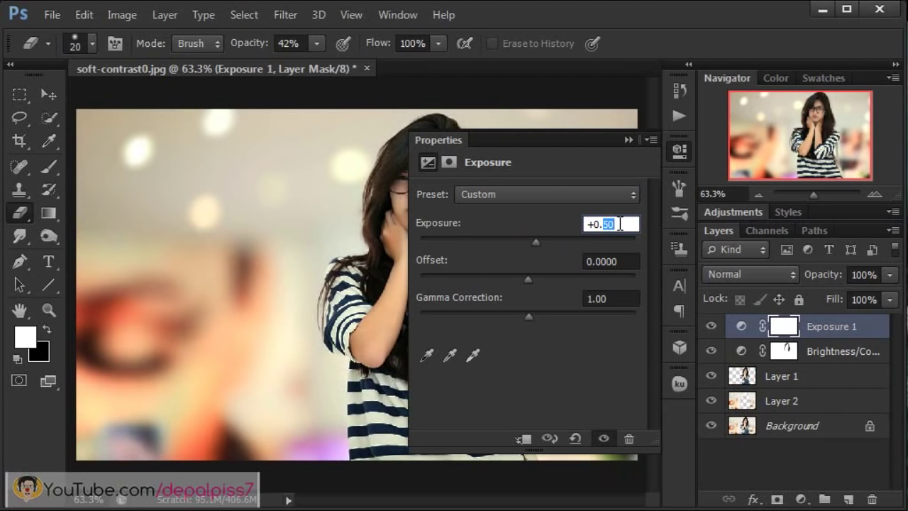
pyautogui.write('38')
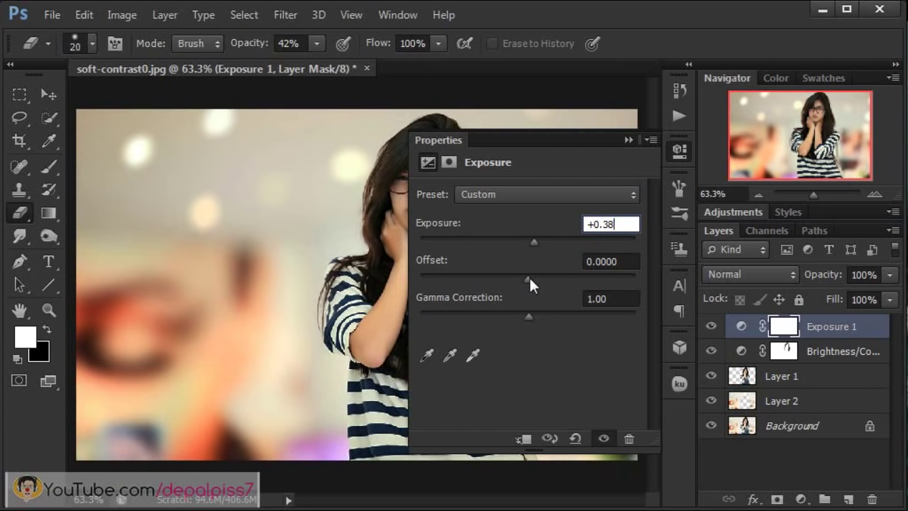
# Set Offset to -0.0041 and Gamma Correction to 0.92, then compare with the layer toggled
pyautogui.moveTo(529, 277); pyautogui.dragTo(525, 277)
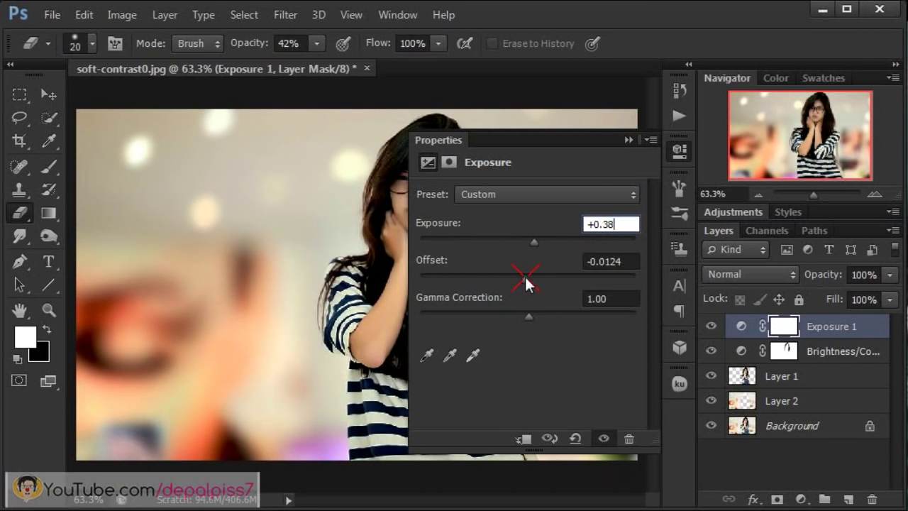
pyautogui.click(608, 262)
pyautogui.moveTo(608, 263); pyautogui.dragTo(623, 262)
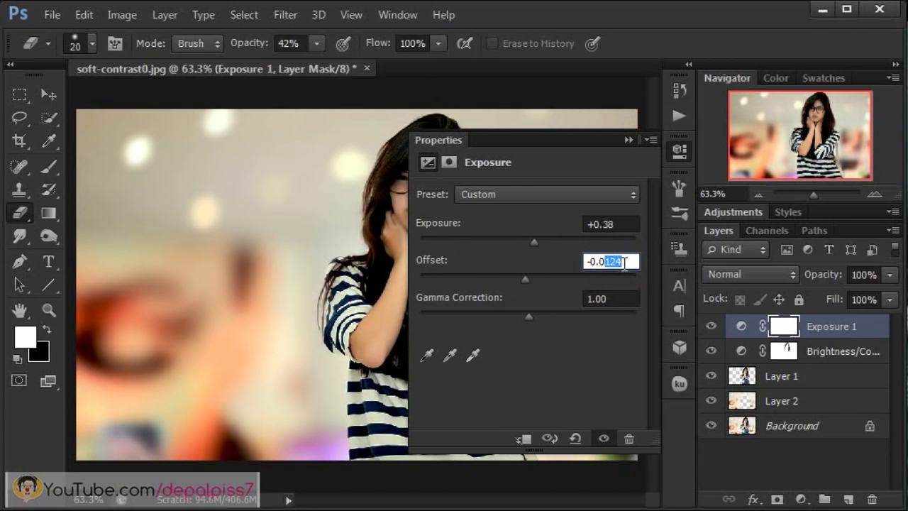
pyautogui.write('0')
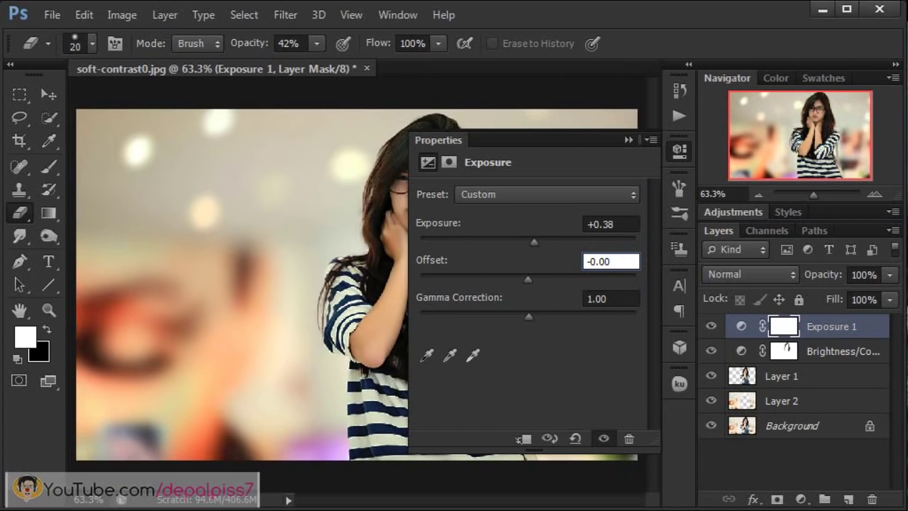
pyautogui.write('41')
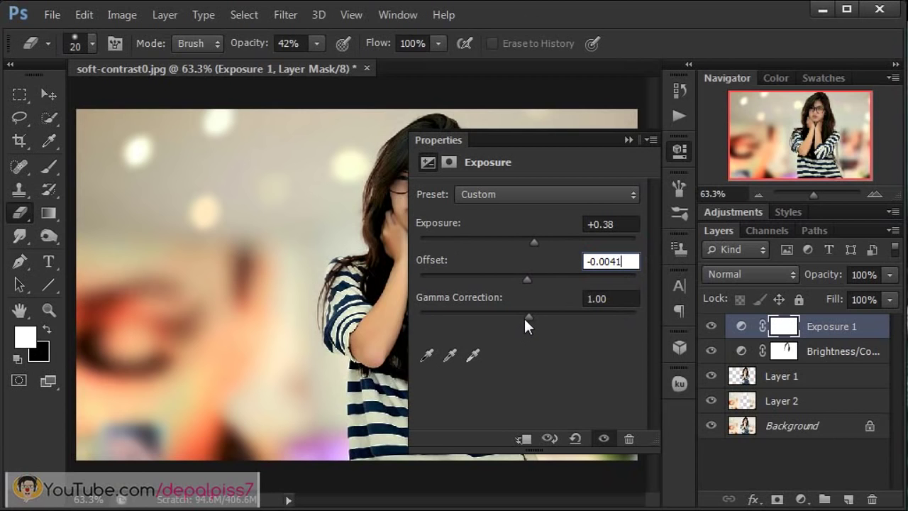
pyautogui.moveTo(527, 316); pyautogui.dragTo(537, 316)
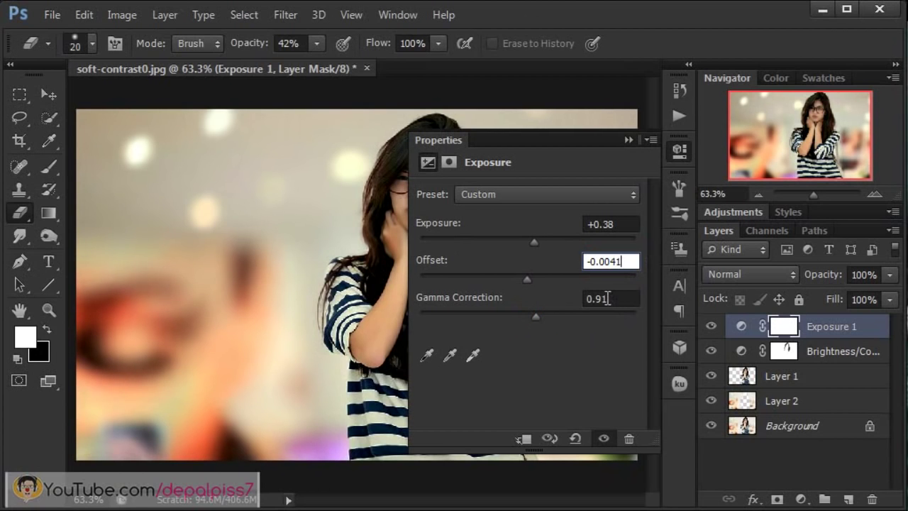
pyautogui.moveTo(603, 299); pyautogui.dragTo(618, 298)
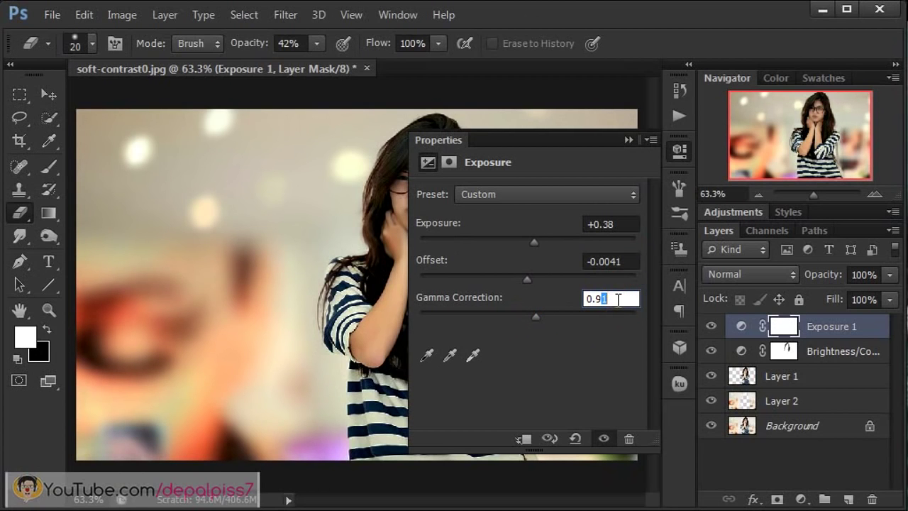
pyautogui.write('2')
pyautogui.click(627, 142)
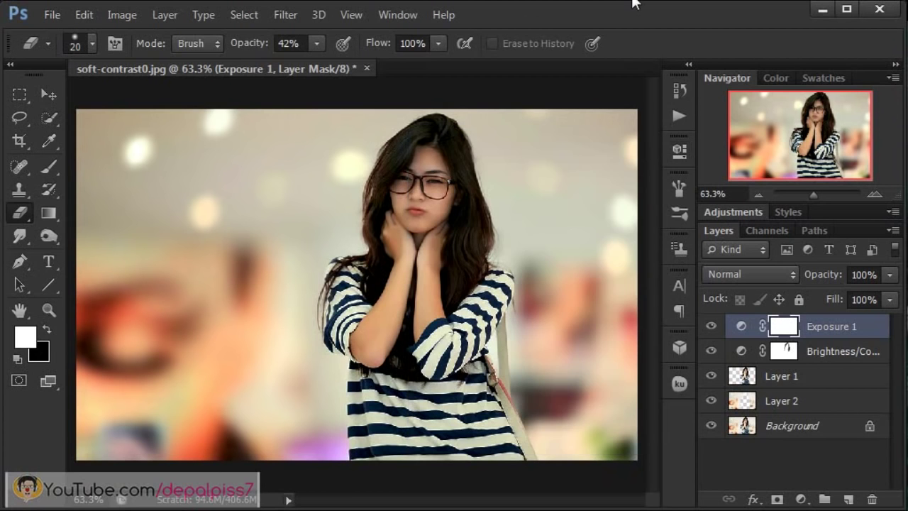
pyautogui.click(712, 326)
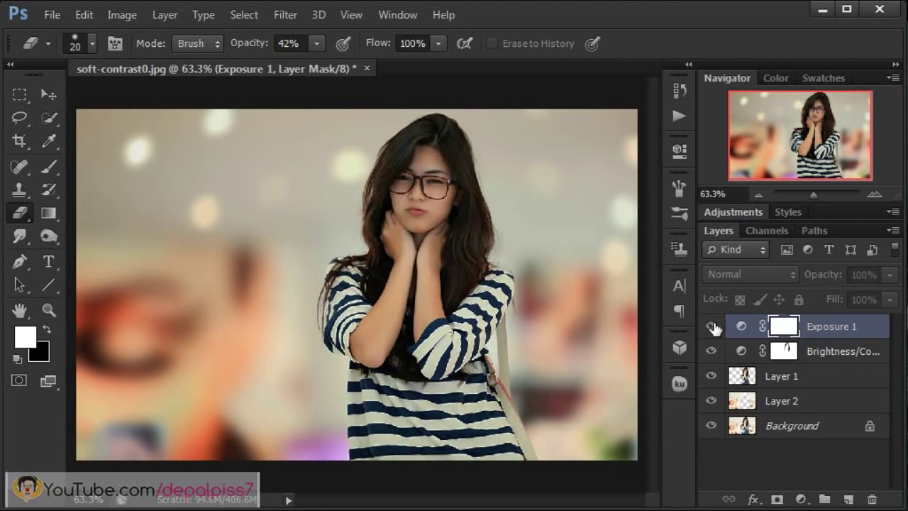
# Add a Curves adjustment layer using the Darker (RGB) preset and compare it on and off
pyautogui.click(712, 327)
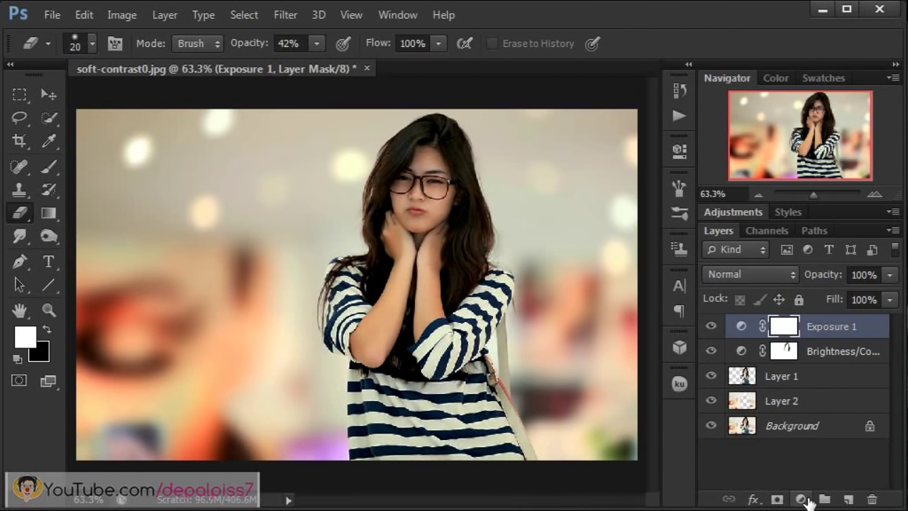
pyautogui.click(802, 500)
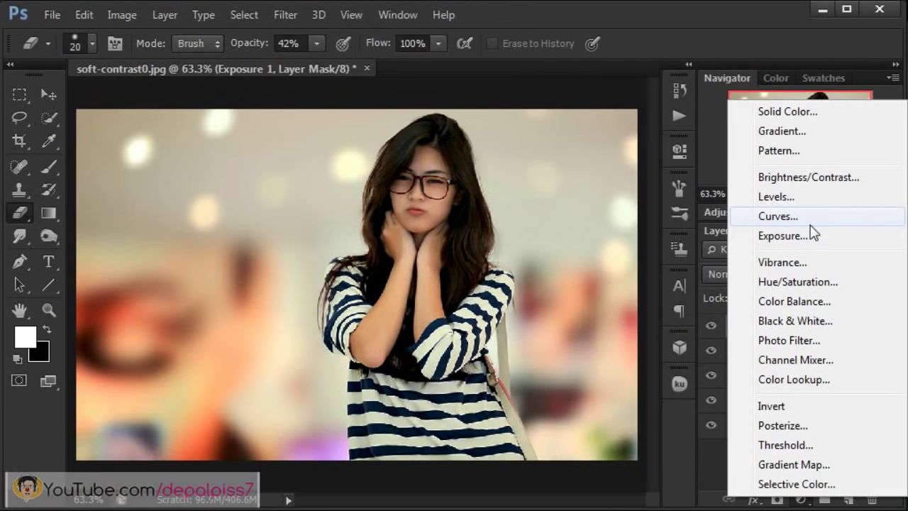
pyautogui.click(810, 226)
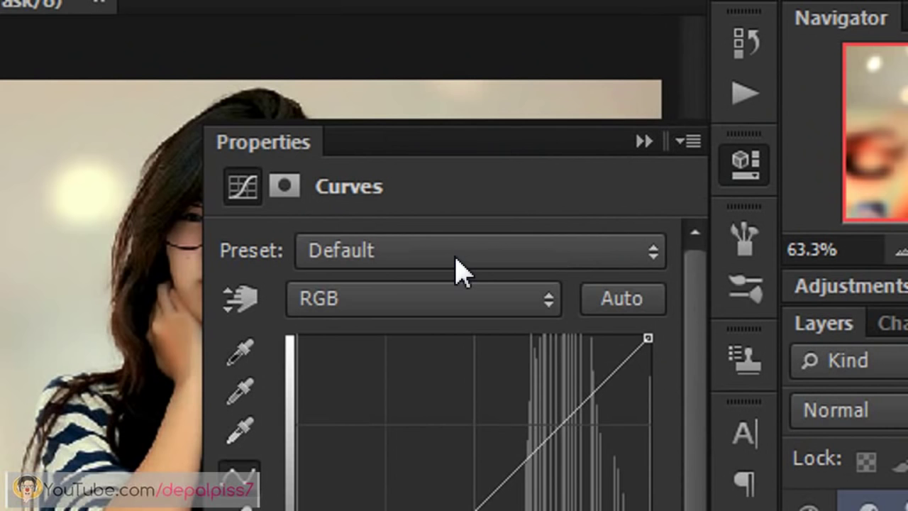
pyautogui.click(458, 269)
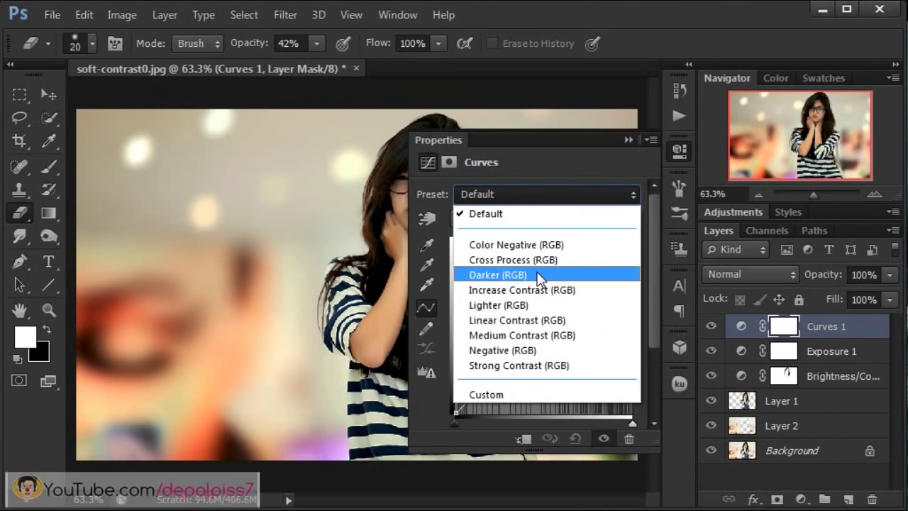
pyautogui.click(537, 274)
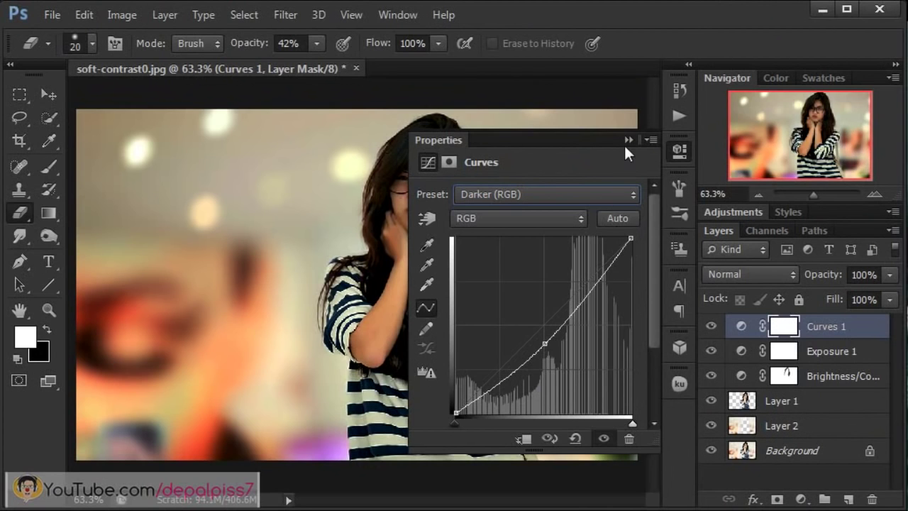
pyautogui.click(629, 141)
pyautogui.click(713, 328)
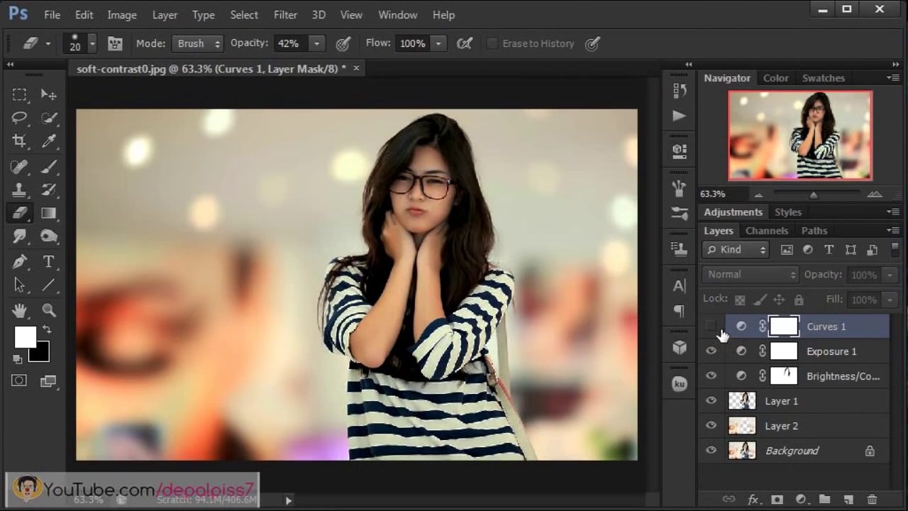
pyautogui.click(711, 327)
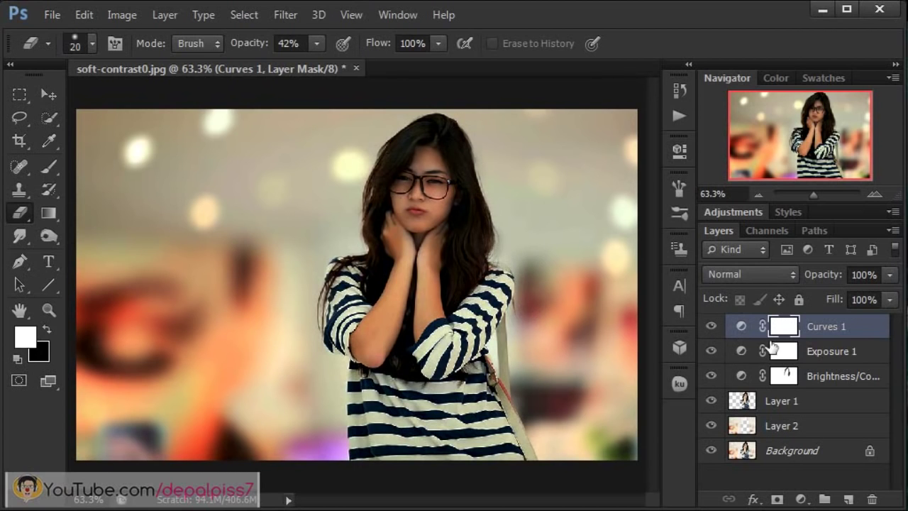
# Erase the girl from the Curves 1 mask with the Eraser at 42% opacity
pyautogui.click(25, 210)
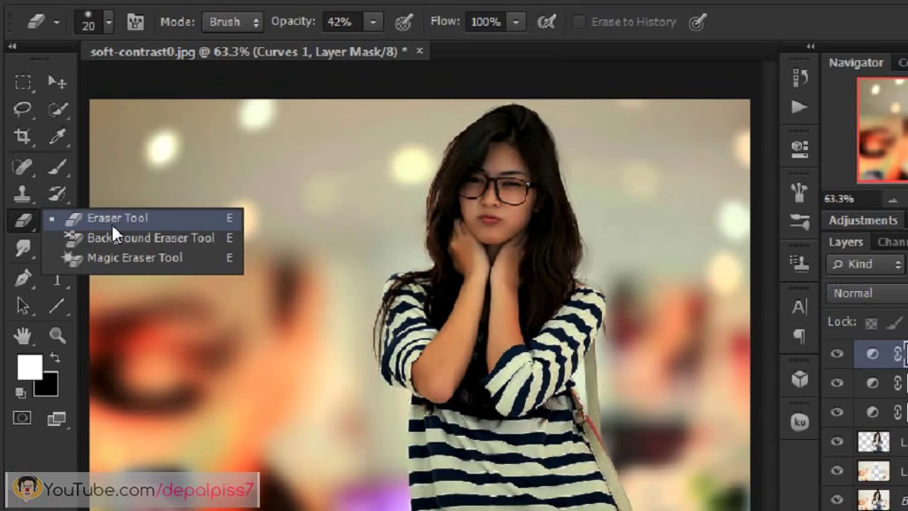
pyautogui.click(112, 220)
pyautogui.click(299, 42)
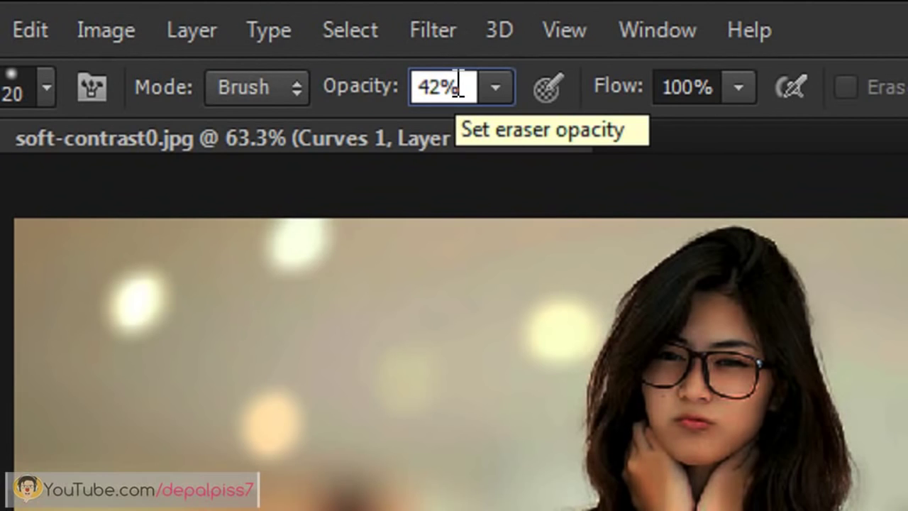
pyautogui.press('Return')
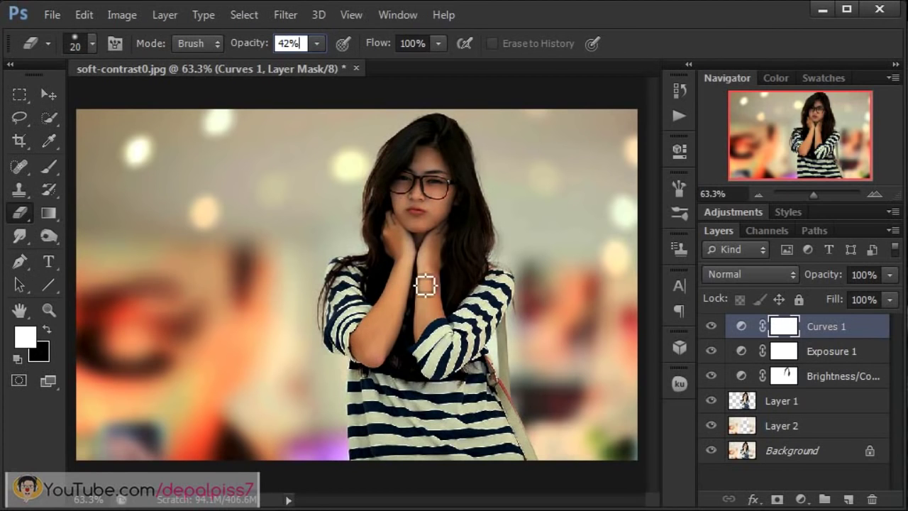
pyautogui.hotkey('ctrl', '+')
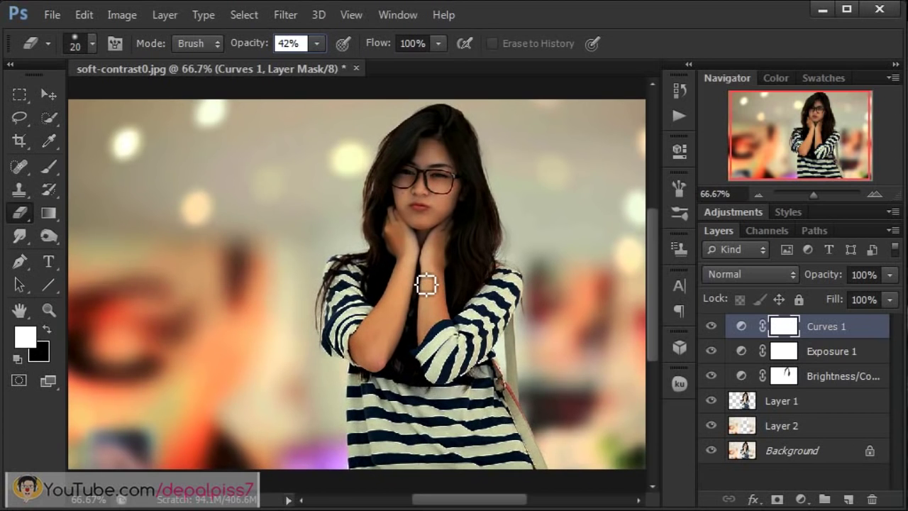
pyautogui.hotkey('ctrl', '+')
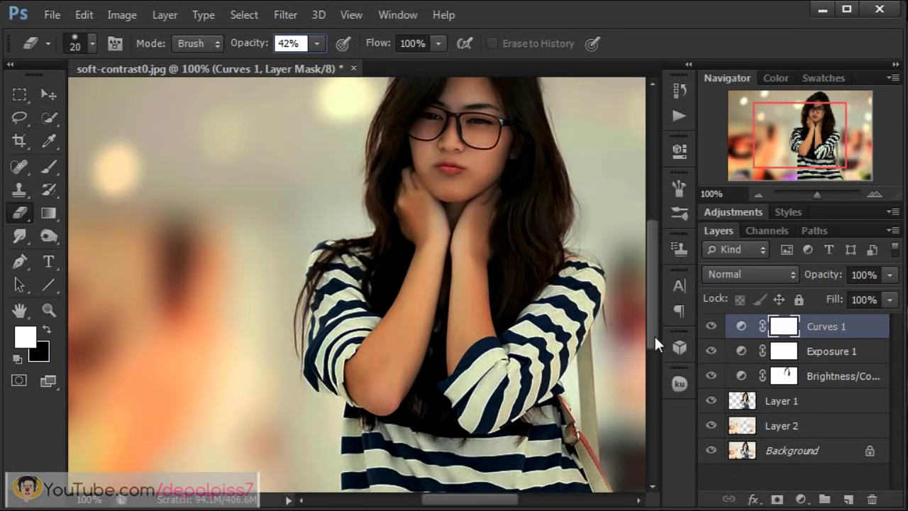
pyautogui.hotkey('ctrl', '-')
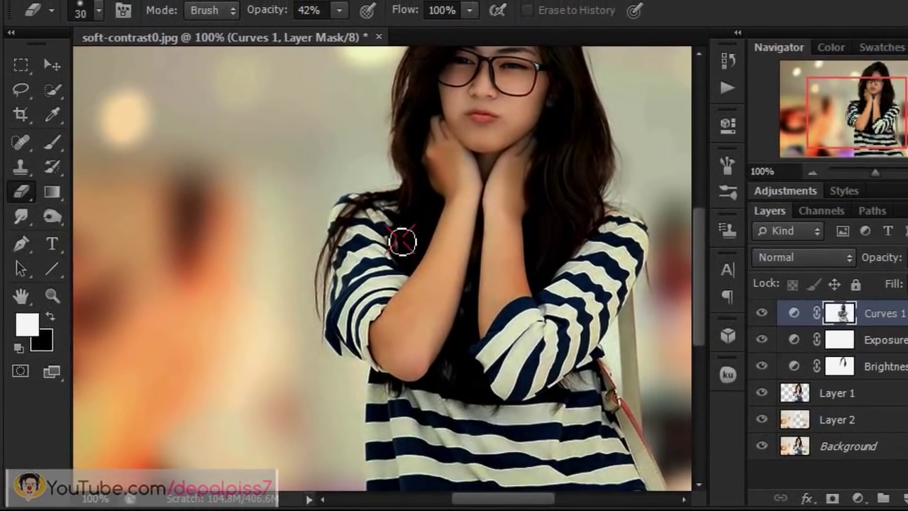
pyautogui.hotkey('ctrl', '0')
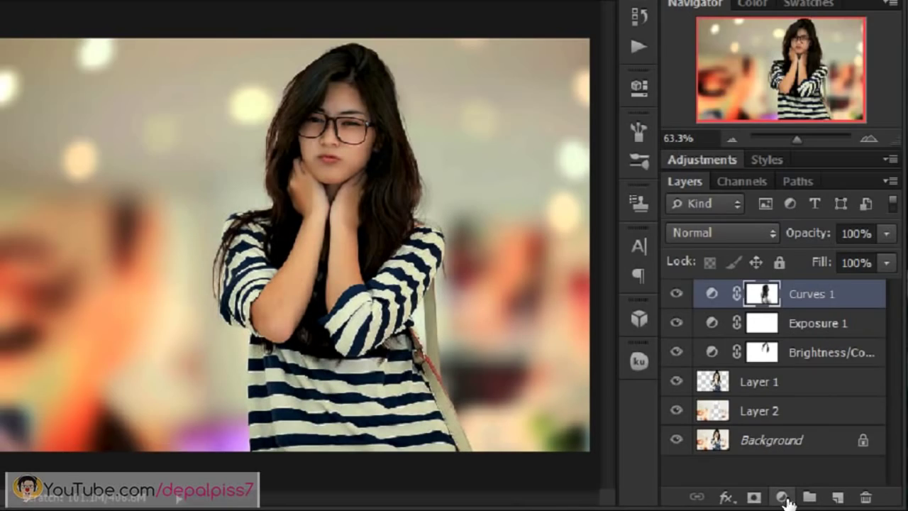
# Add a Hue/Saturation adjustment layer with Saturation set to -40
pyautogui.click(787, 498)
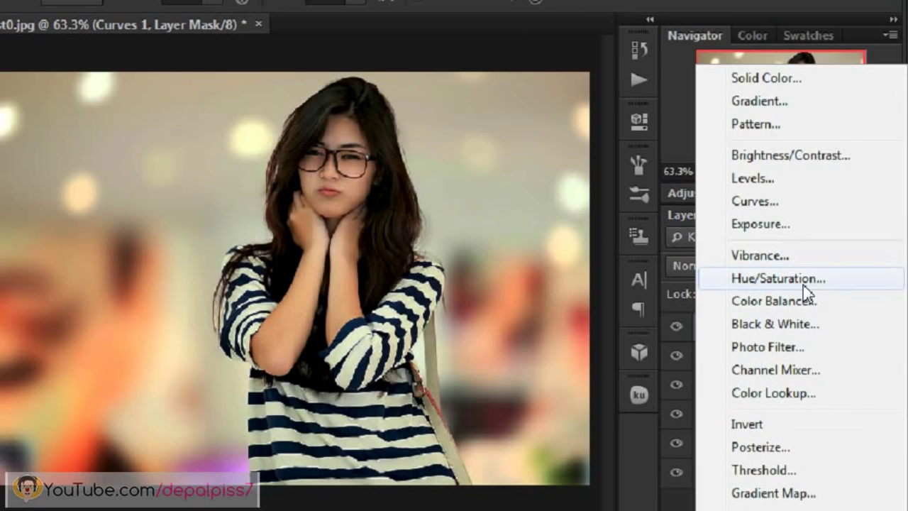
pyautogui.click(731, 266)
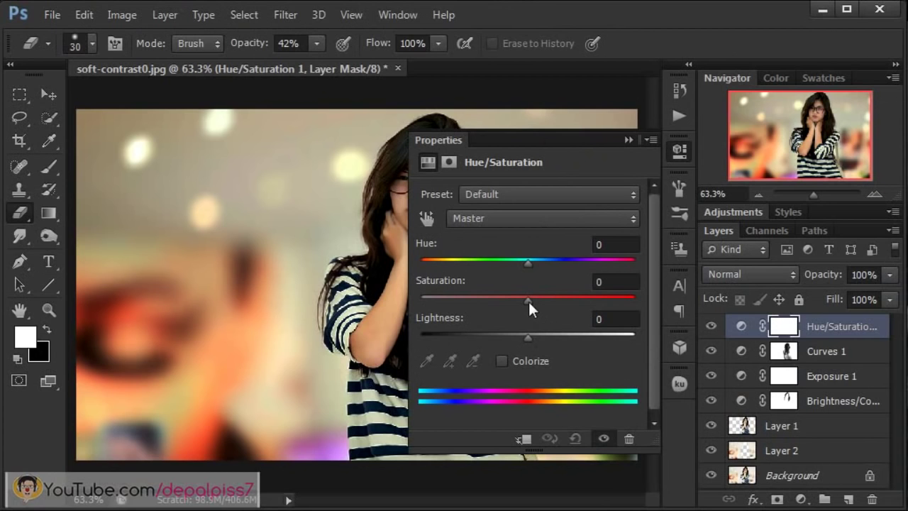
pyautogui.moveTo(529, 301); pyautogui.dragTo(511, 299)
pyautogui.click(622, 283)
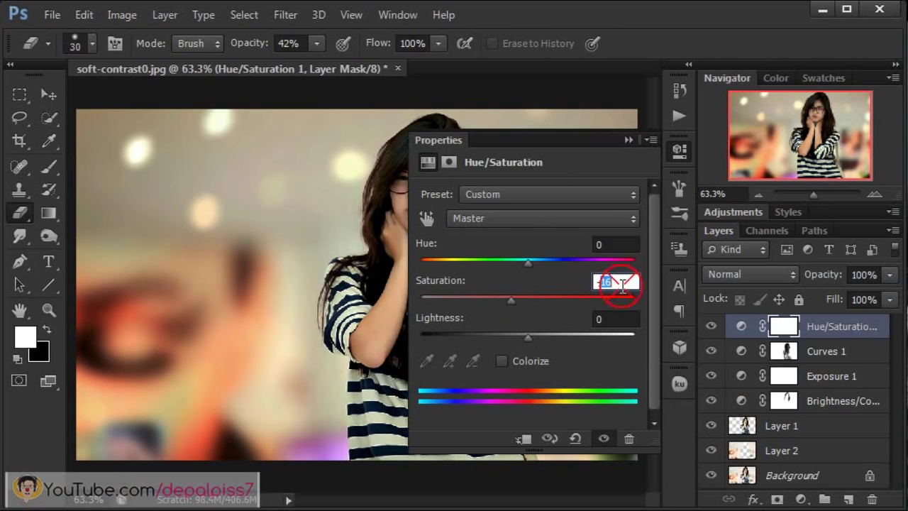
pyautogui.write('-40')
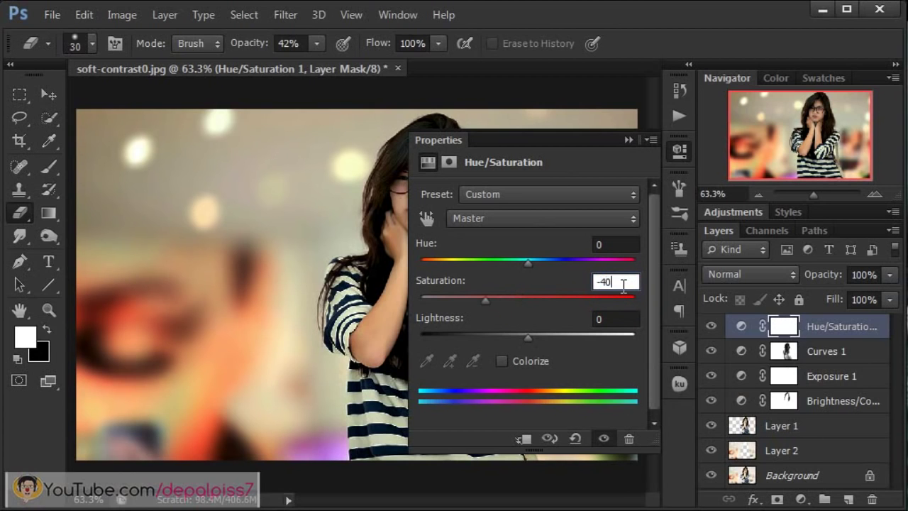
# Raise the Hue/Saturation Lightness to +3 and compare the layer on and off
pyautogui.moveTo(529, 337); pyautogui.dragTo(535, 338)
pyautogui.doubleClick(605, 320)
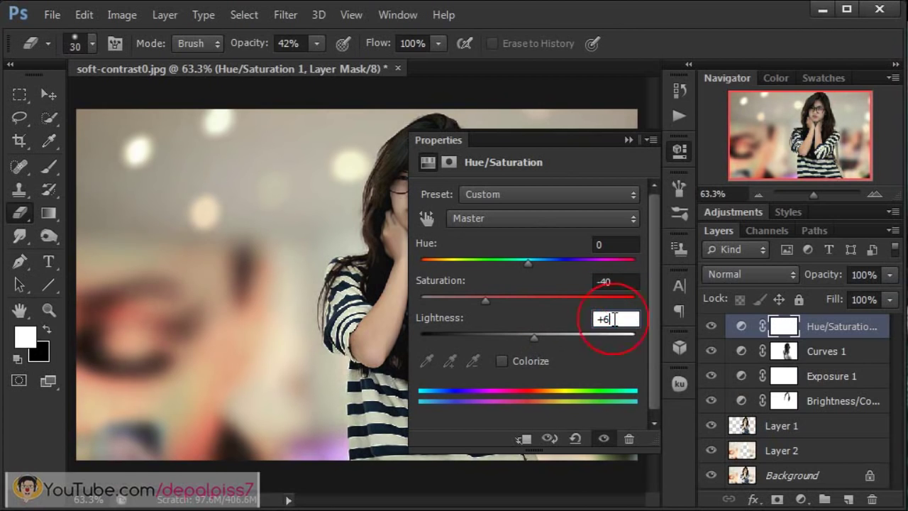
pyautogui.press('BackSpace')
pyautogui.write('3')
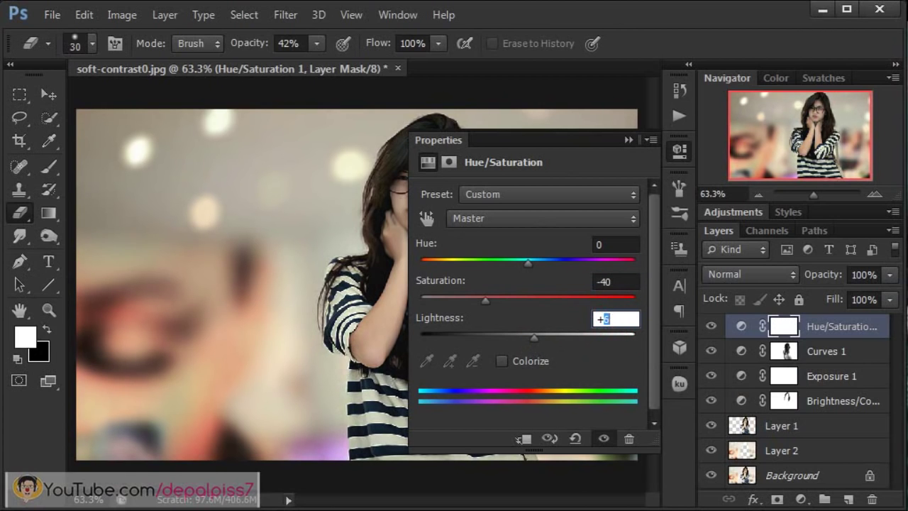
pyautogui.write('5')
pyautogui.click(628, 140)
pyautogui.click(711, 327)
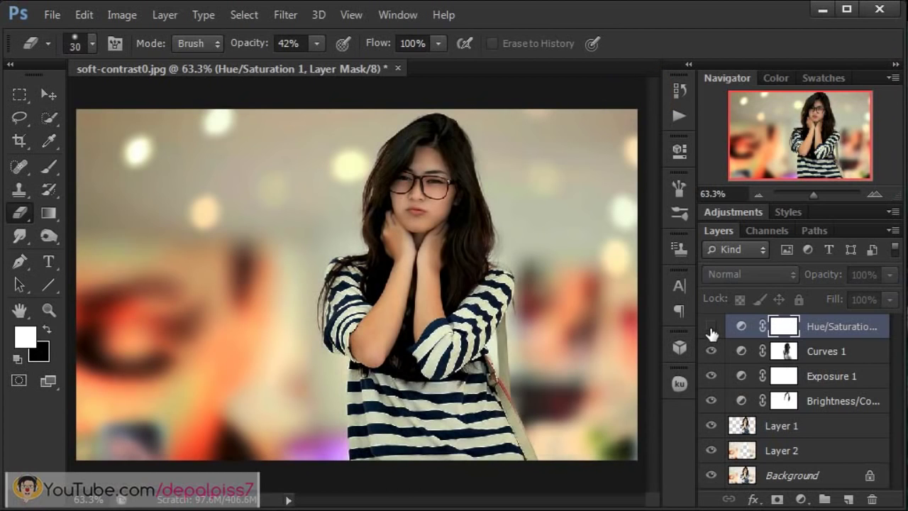
pyautogui.click(710, 326)
pyautogui.click(711, 326)
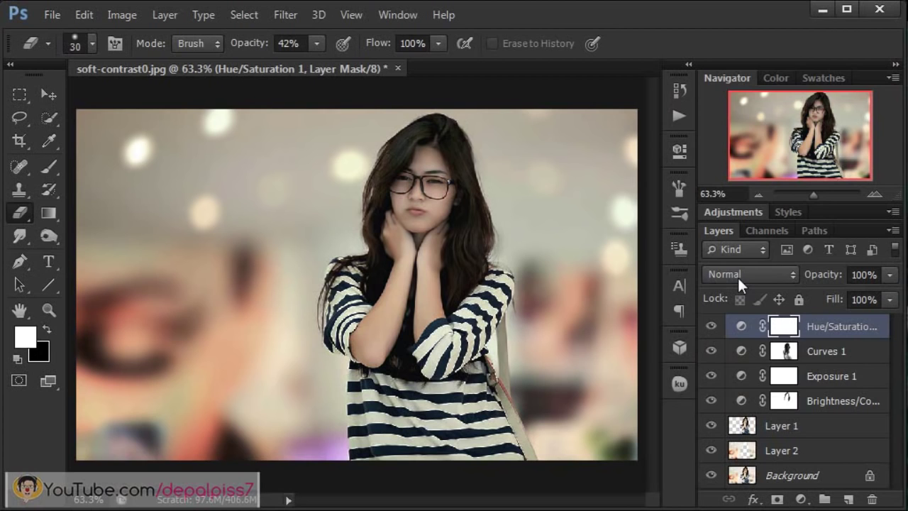
pyautogui.click(737, 275)
# Blend Hue/Saturation 1 in Multiply and mask the girl out using the inverted Curves 1 mask selection
pyautogui.click(738, 5)
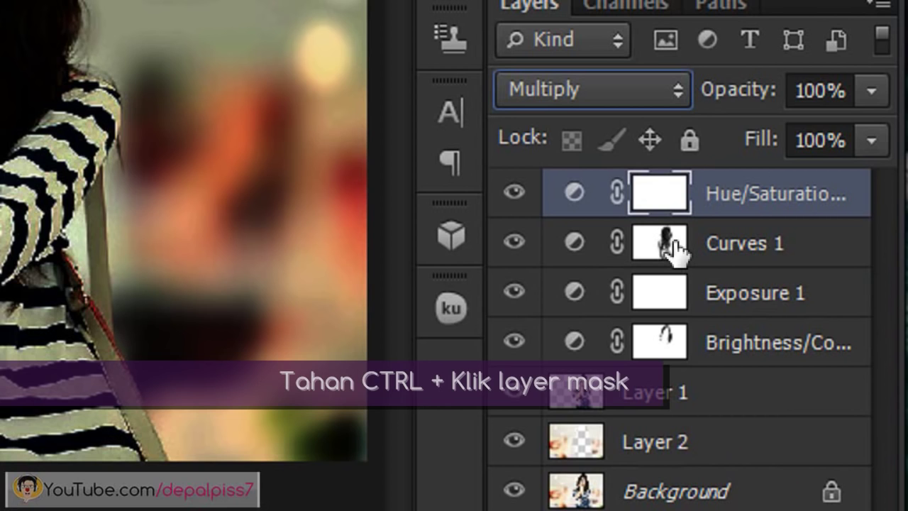
pyautogui.keyDown('ctrl'); pyautogui.click(672, 242); pyautogui.keyUp('ctrl')
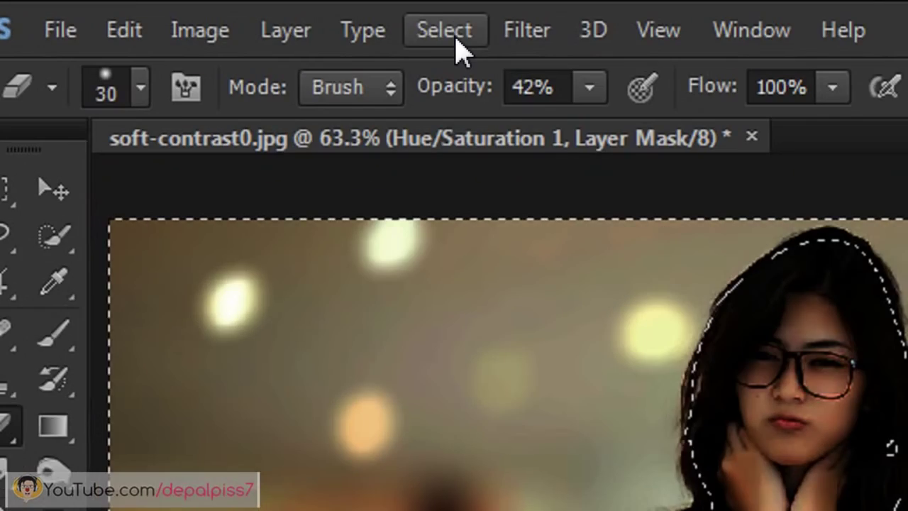
pyautogui.click(248, 16)
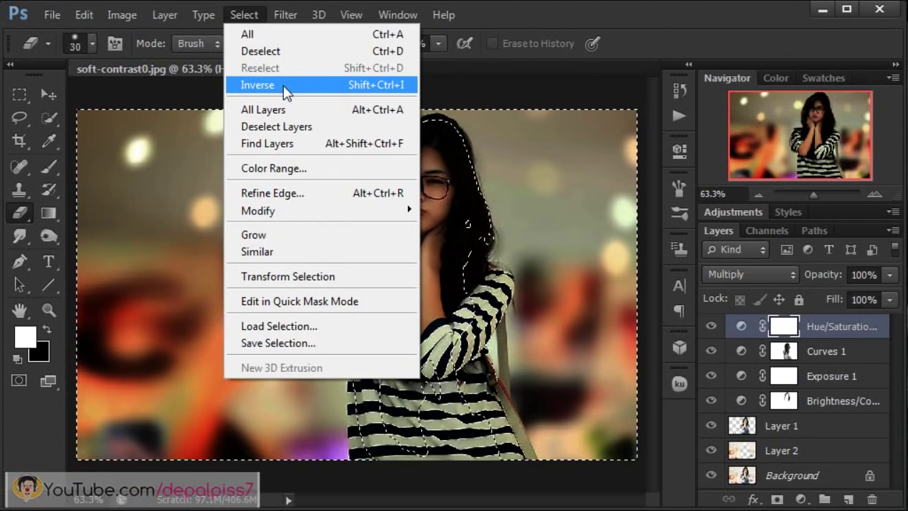
pyautogui.click(283, 85)
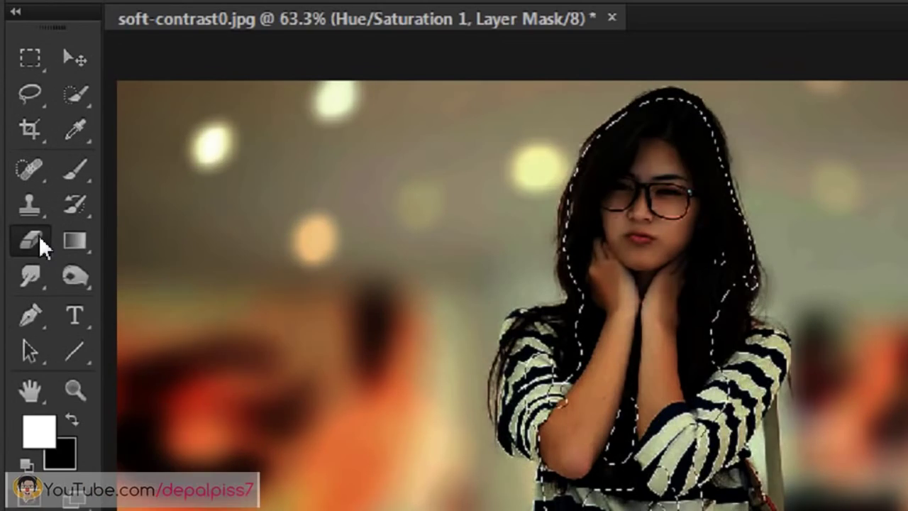
pyautogui.rightClick(39, 240)
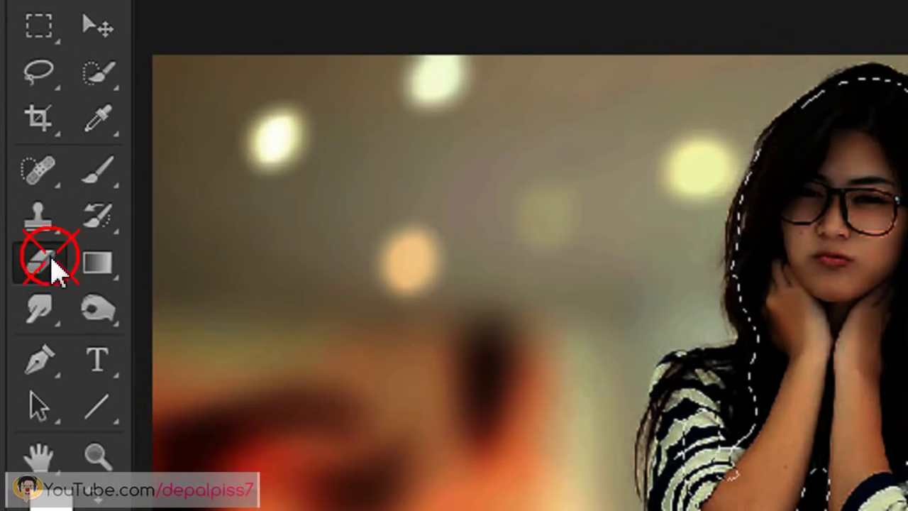
pyautogui.click(88, 238)
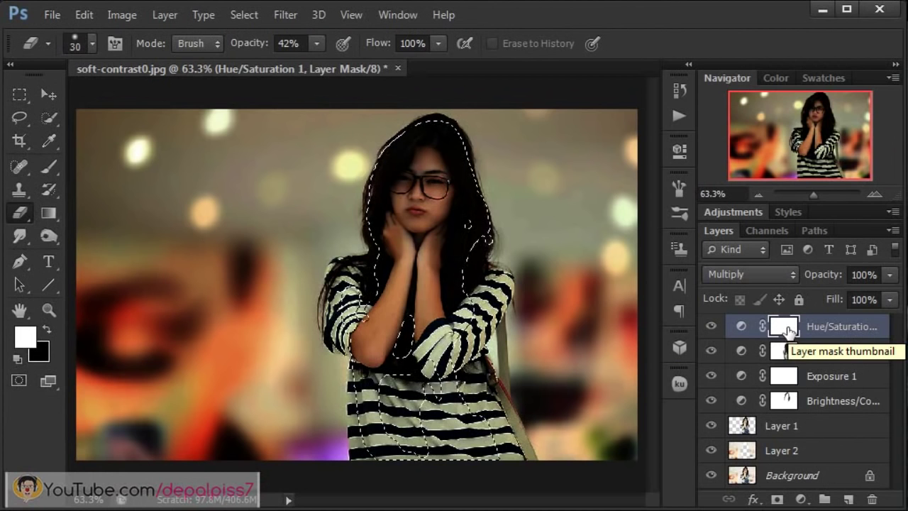
pyautogui.press('Delete')
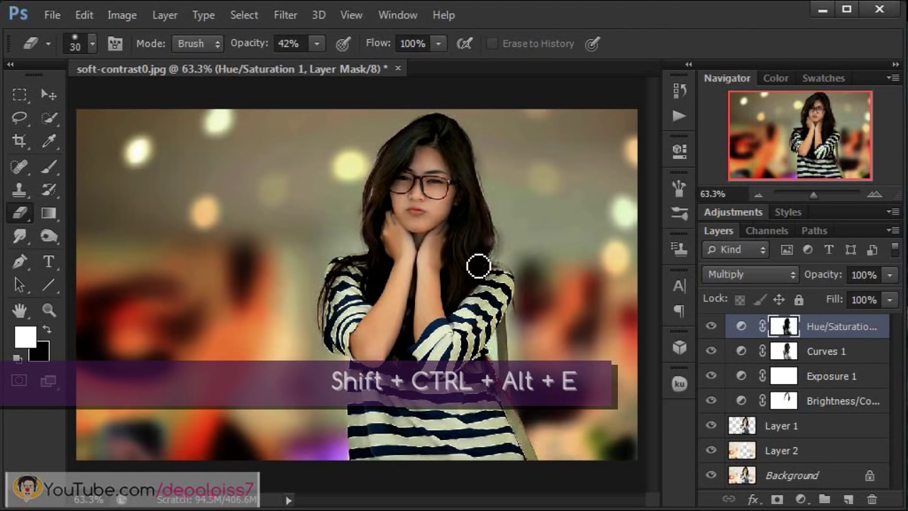
# Stamp visible layers into Layer 3 and Smart Sharpen it at Amount 32%, Radius 2.9 px
pyautogui.hotkey('ctrl', 'shift', 'alt', 'e')
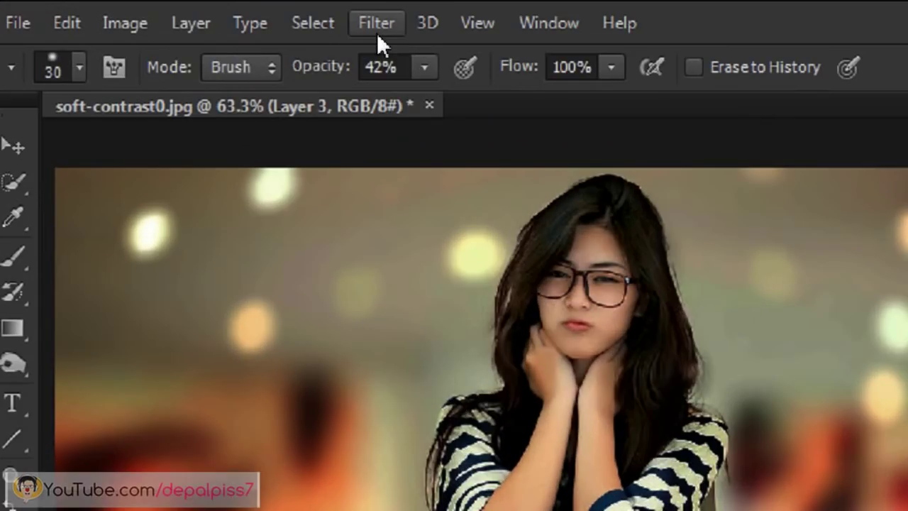
pyautogui.click(376, 33)
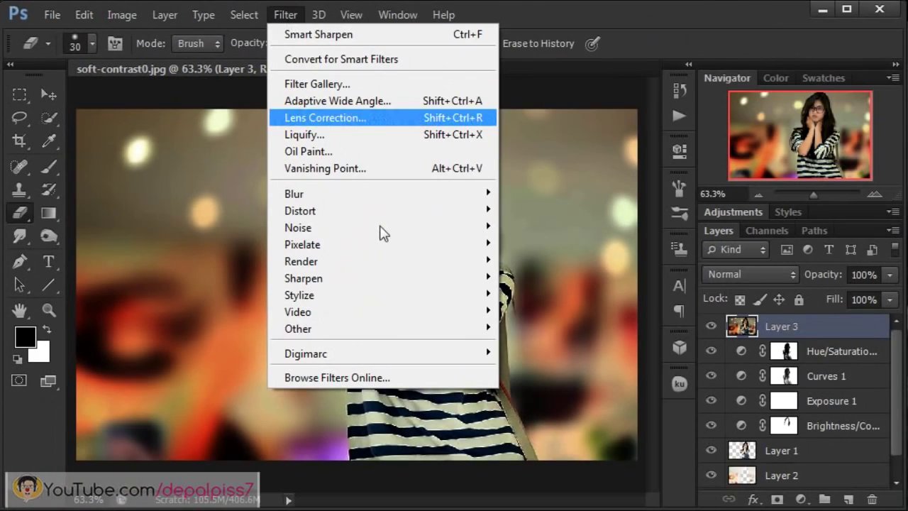
pyautogui.moveTo(304, 278)
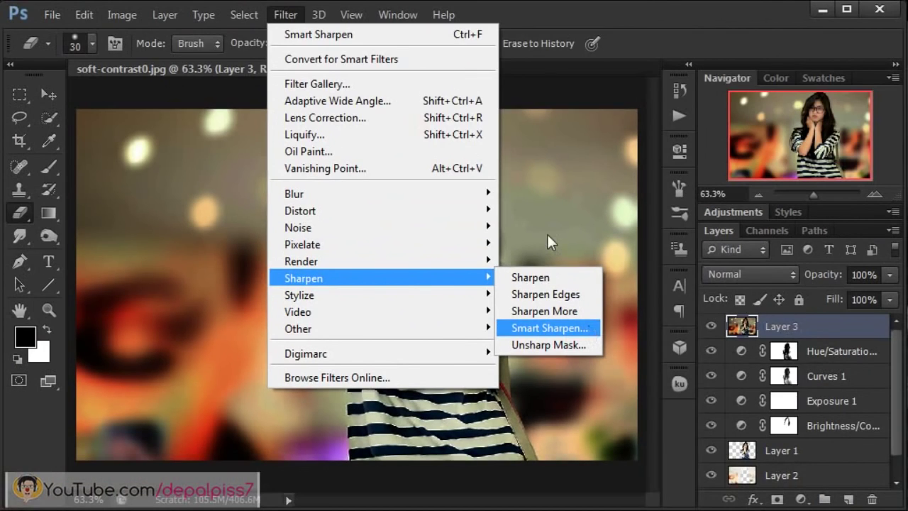
pyautogui.click(621, 333)
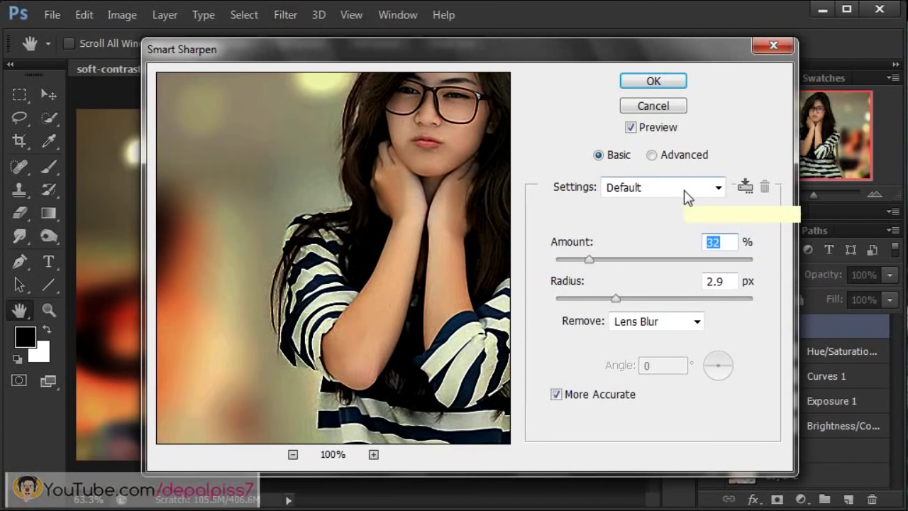
pyautogui.click(729, 242)
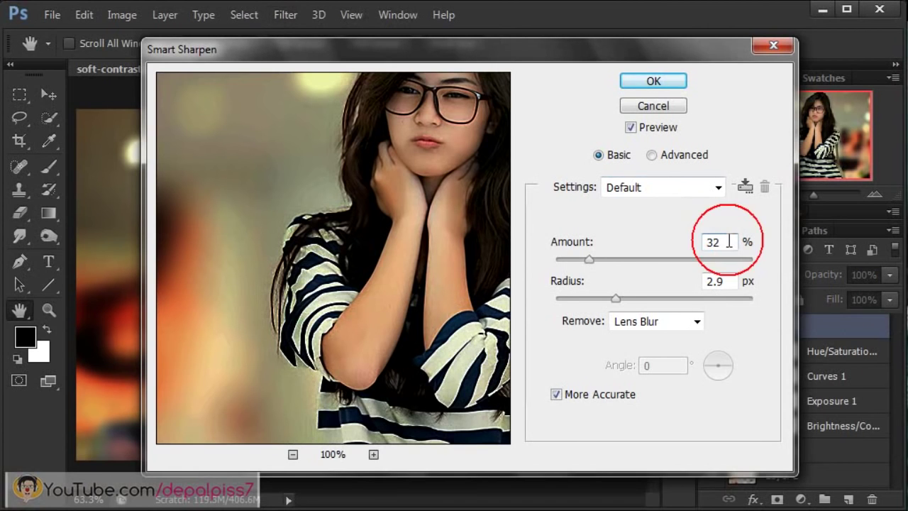
pyautogui.click(733, 281)
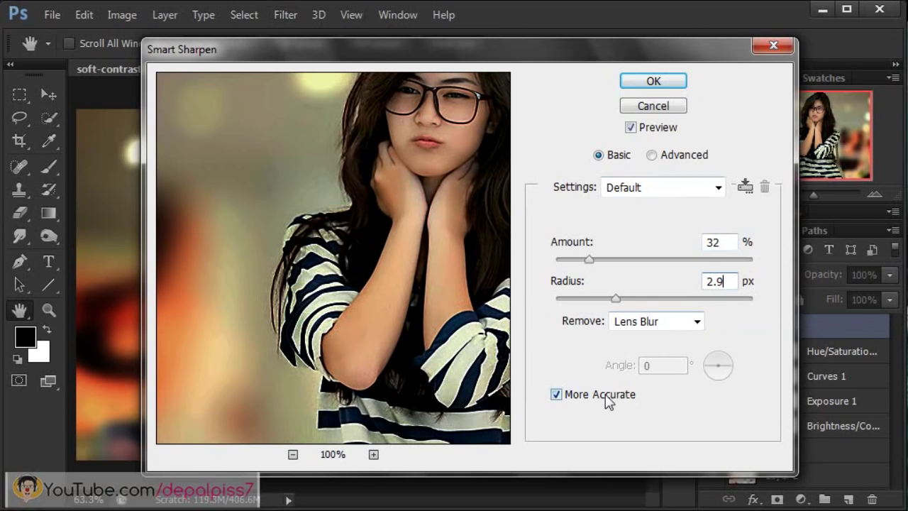
pyautogui.click(667, 80)
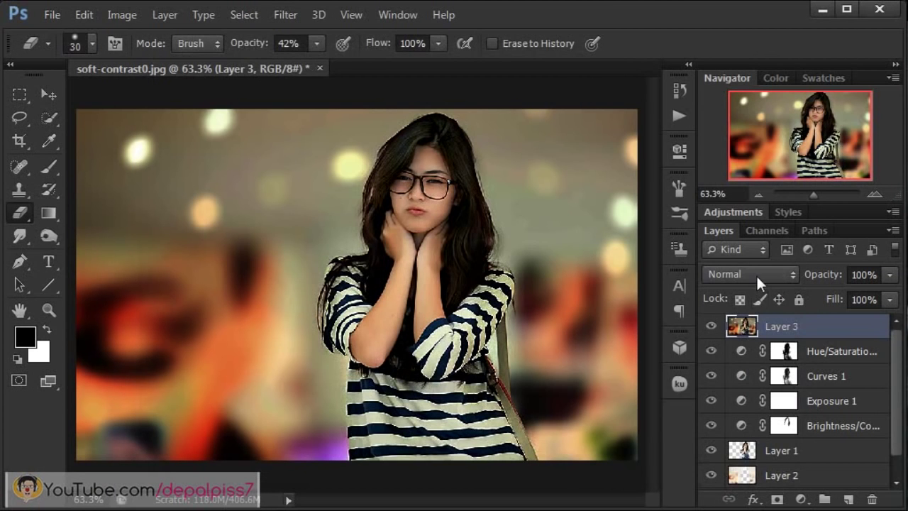
# Set Layer 3 to Darken blend mode and inspect it at actual pixels with an on/off comparison
pyautogui.click(756, 274)
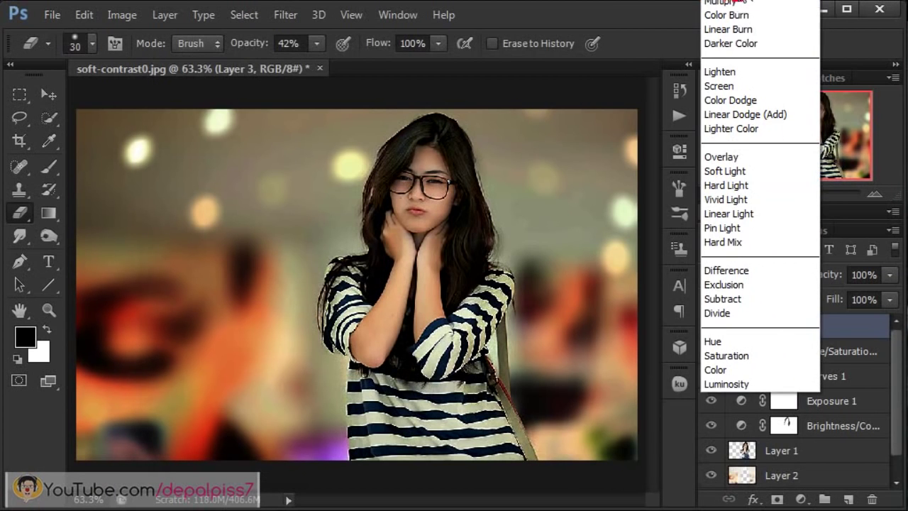
pyautogui.click(742, 2)
pyautogui.click(350, 15)
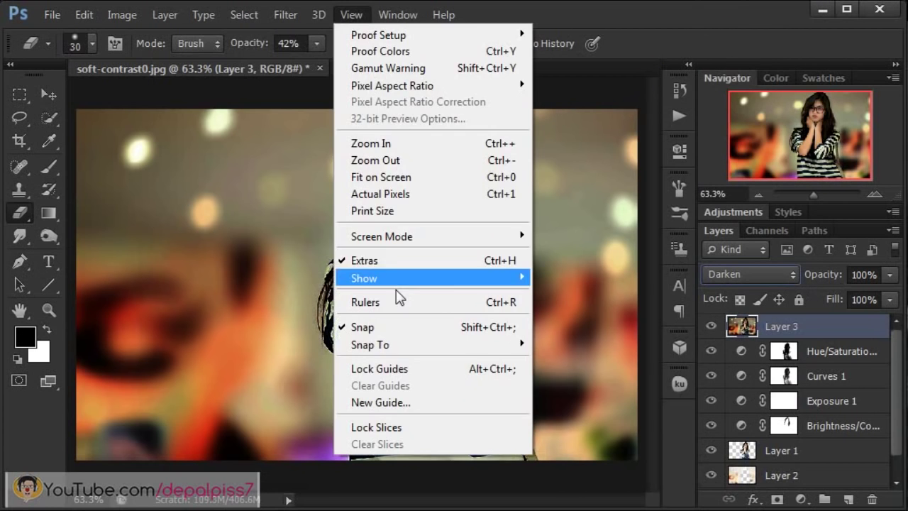
pyautogui.click(414, 195)
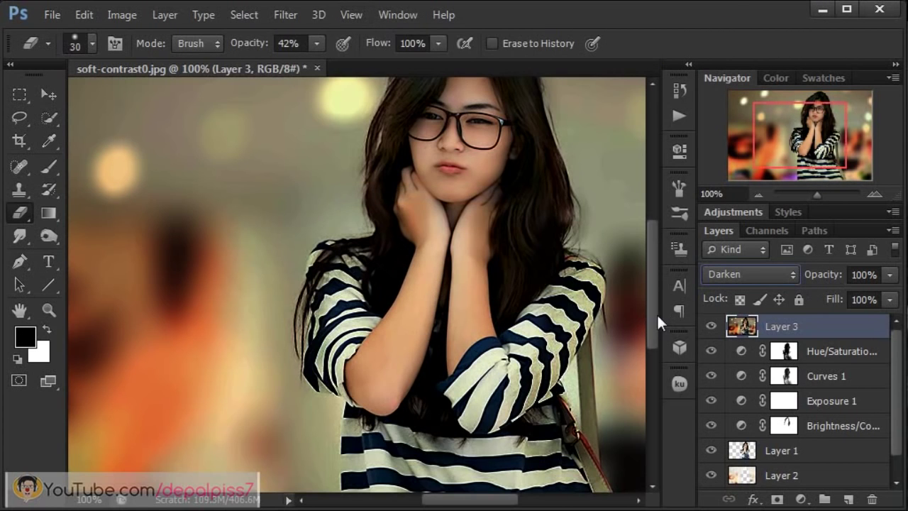
pyautogui.moveTo(649, 310); pyautogui.dragTo(650, 289)
pyautogui.click(712, 326)
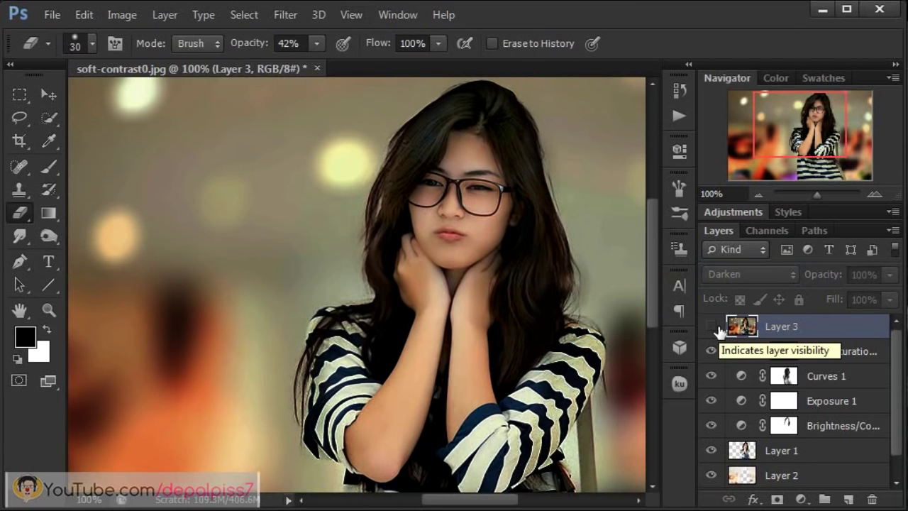
pyautogui.click(714, 327)
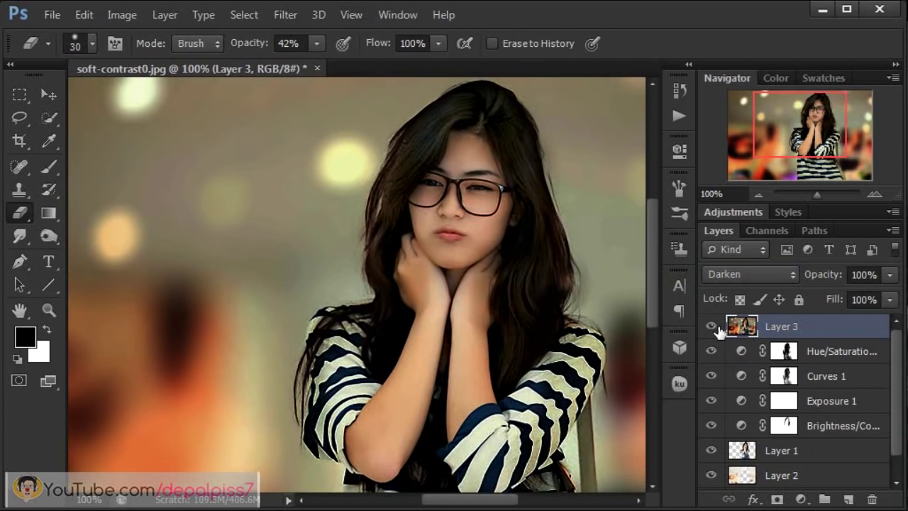
pyautogui.click(363, 15)
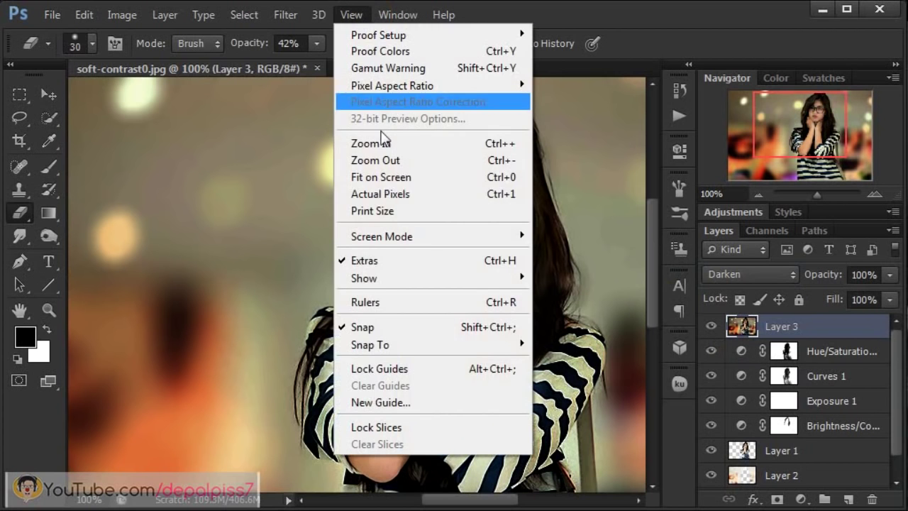
pyautogui.click(403, 178)
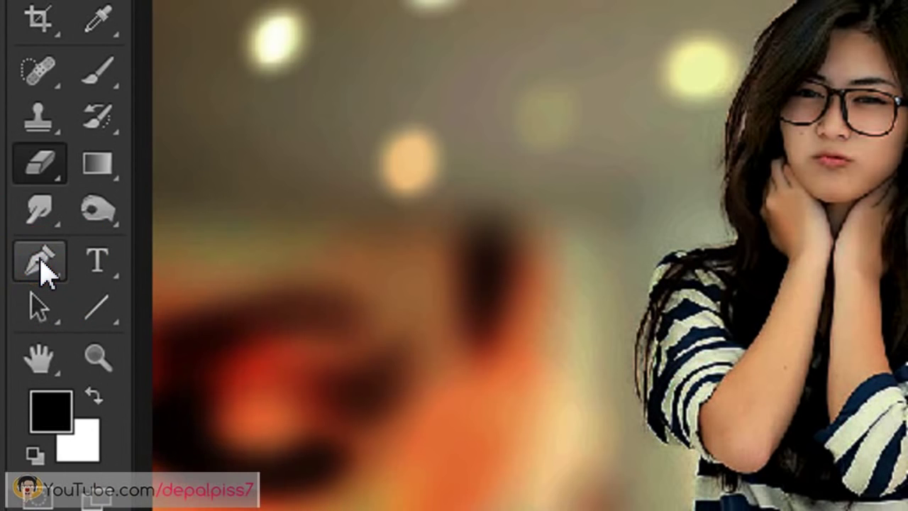
# Start a Pen path on the girl's arm and trace up the edge of her hand
pyautogui.rightClick(44, 269)
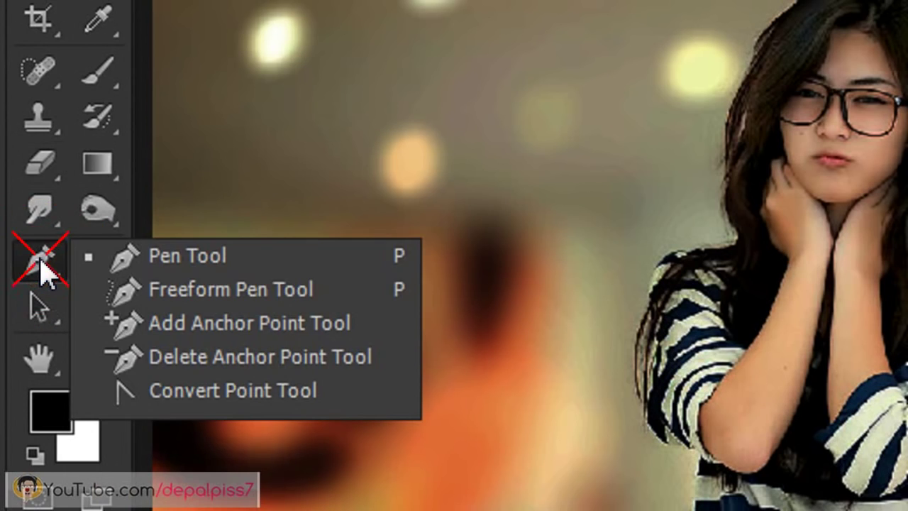
pyautogui.click(221, 256)
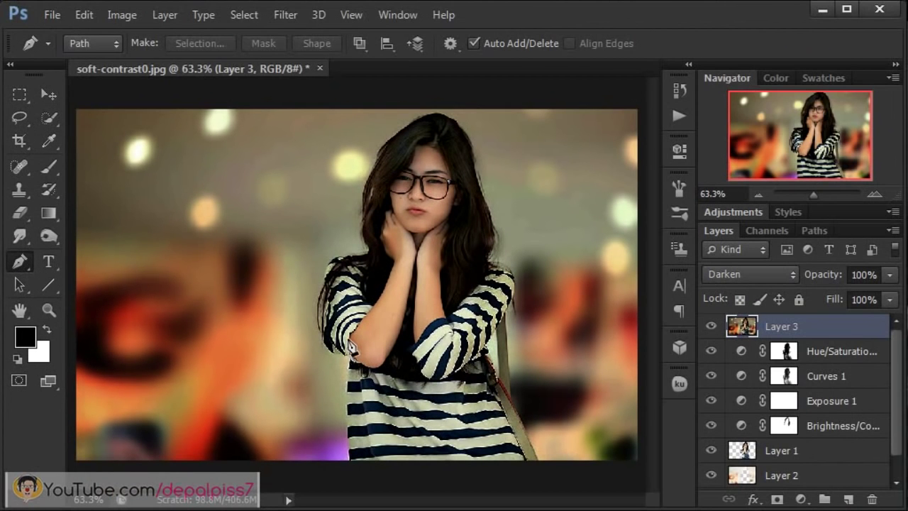
pyautogui.click(354, 356)
pyautogui.moveTo(359, 325)
pyautogui.mouseDown()
pyautogui.moveTo(383, 290)
pyautogui.moveTo(380, 272)
pyautogui.mouseUp()
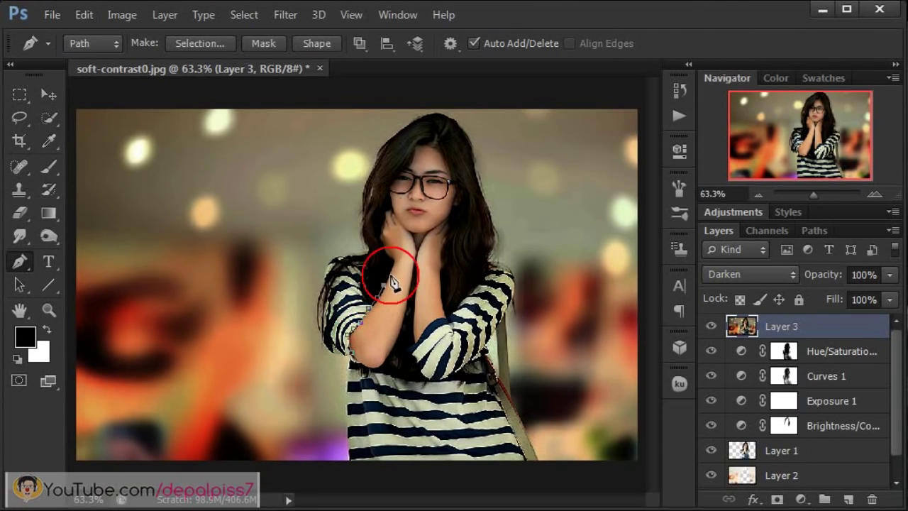
pyautogui.click(386, 236)
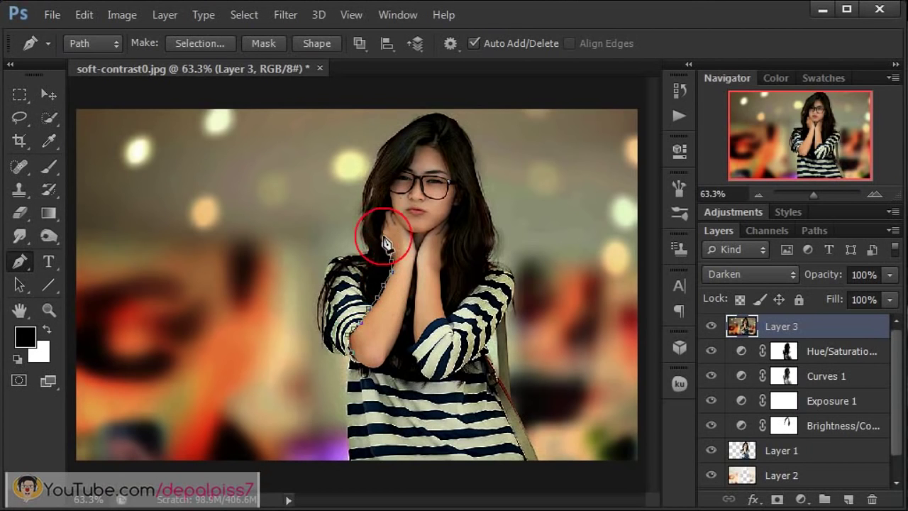
pyautogui.click(384, 214)
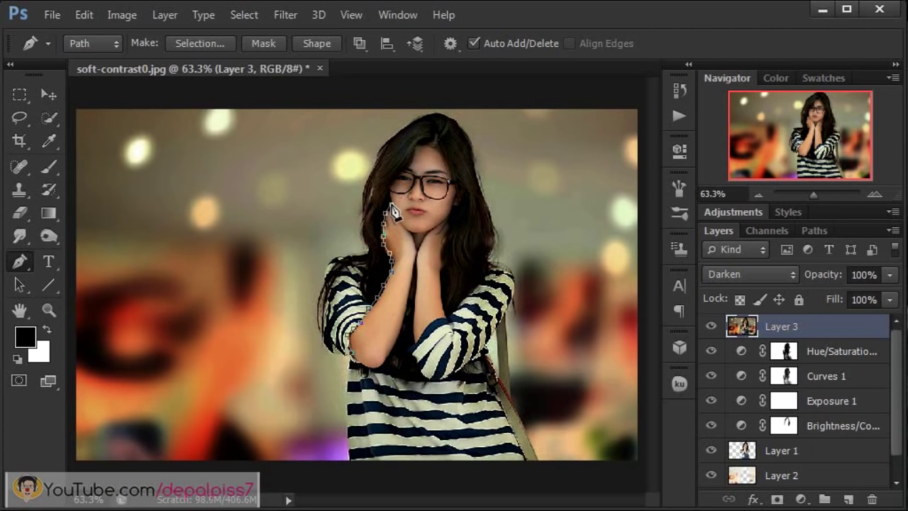
# Continue the path around the face, down the neck and arm, closing it at the start
pyautogui.moveTo(389, 188); pyautogui.dragTo(440, 153)
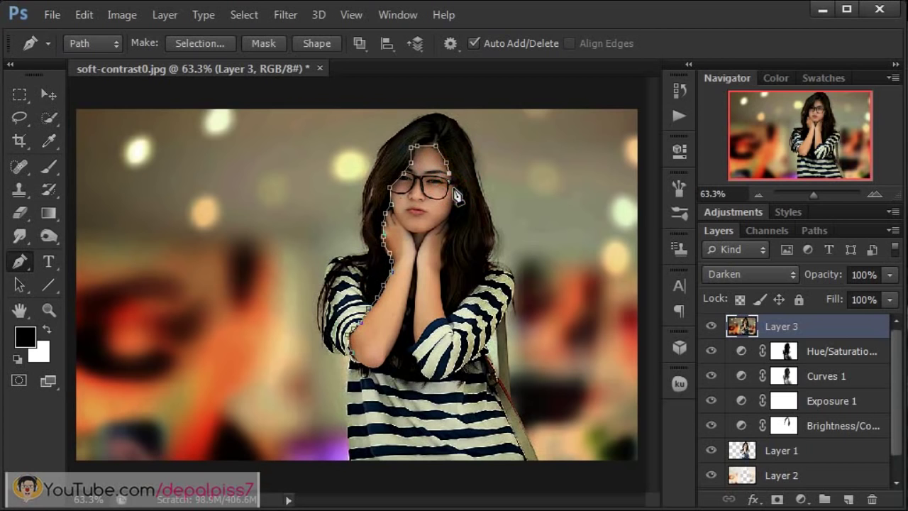
pyautogui.moveTo(452, 190); pyautogui.dragTo(454, 204)
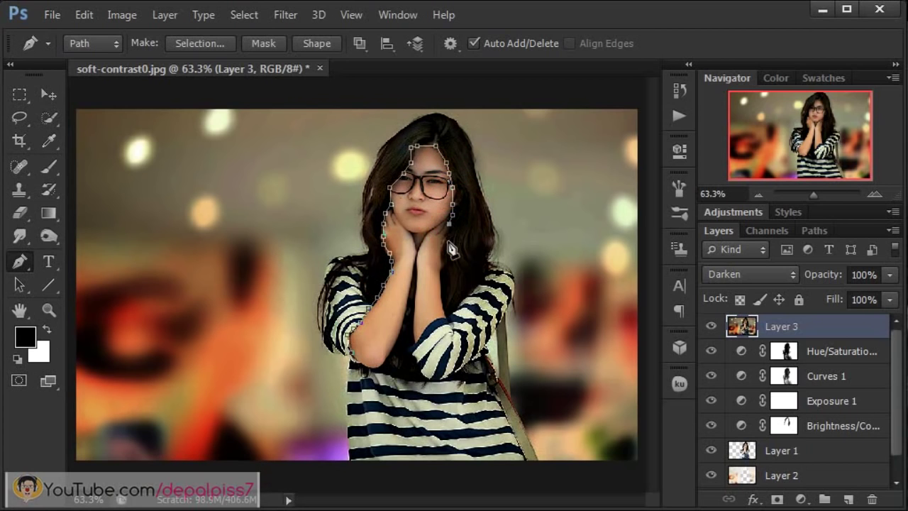
pyautogui.click(443, 253)
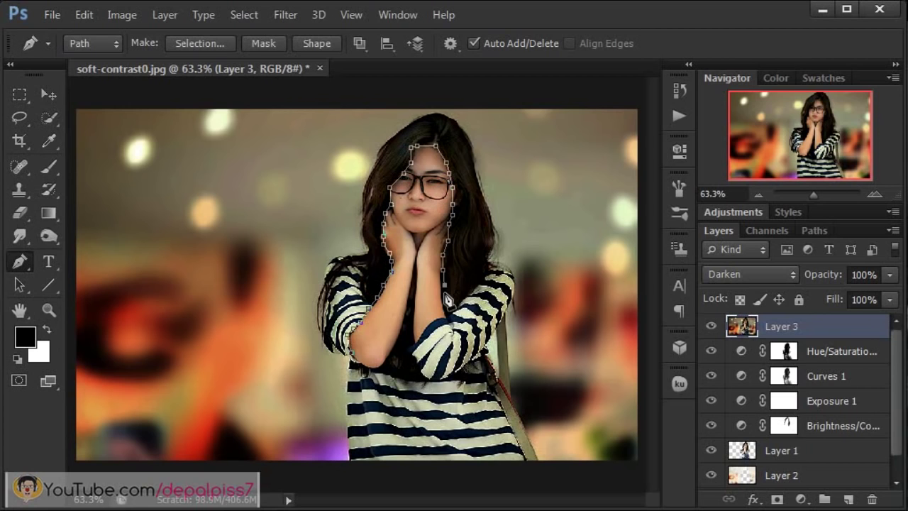
pyautogui.click(444, 311)
pyautogui.moveTo(426, 321); pyautogui.dragTo(416, 337)
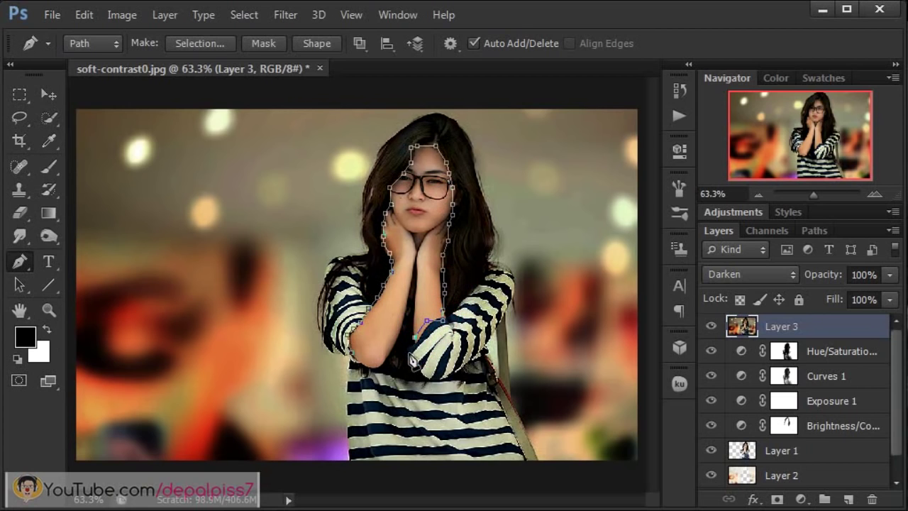
pyautogui.click(365, 369)
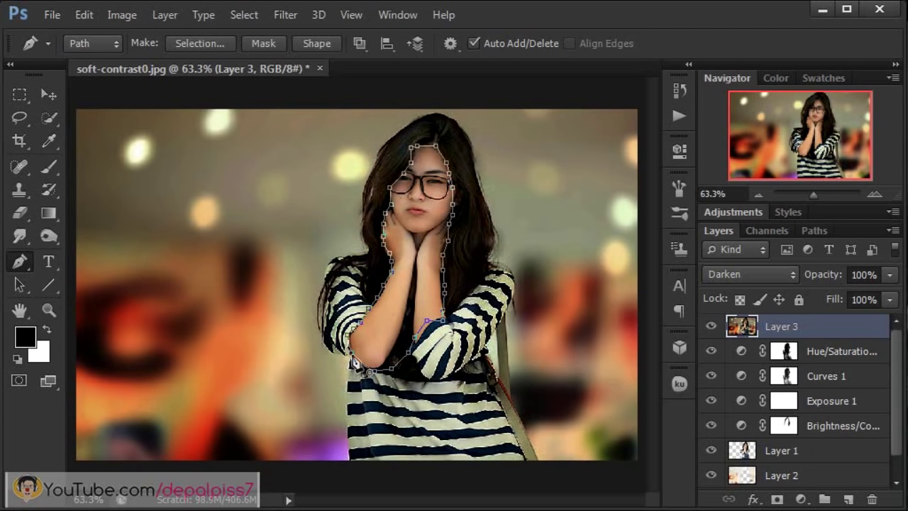
pyautogui.click(355, 366)
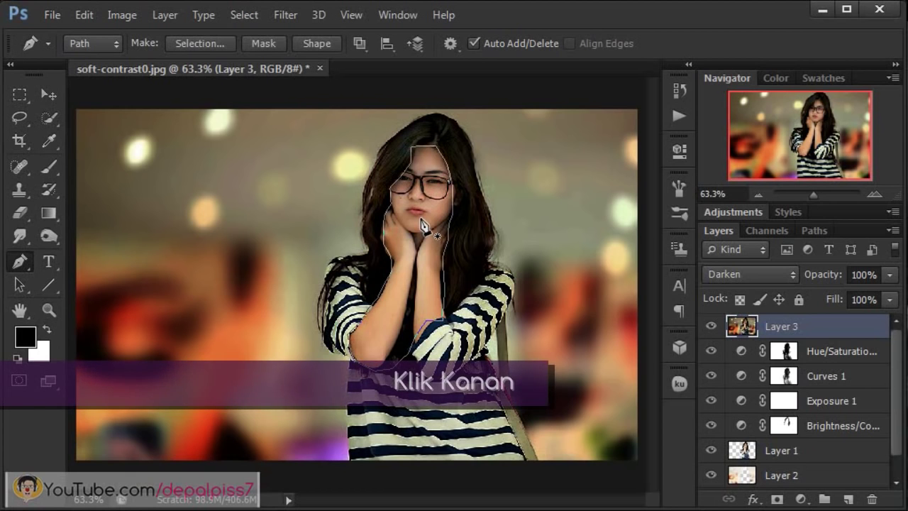
# Convert the traced path into a selection around the face, neck and forearm
pyautogui.rightClick(421, 222)
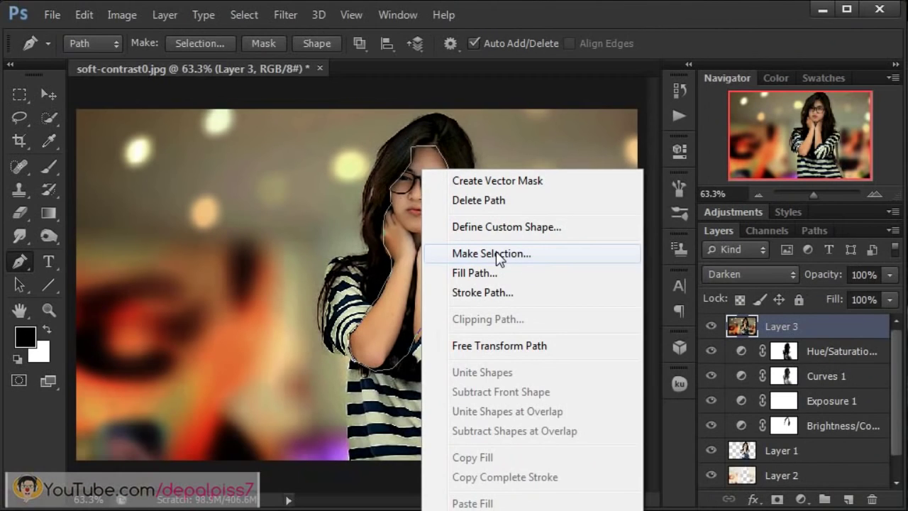
pyautogui.click(497, 254)
pyautogui.press('Return')
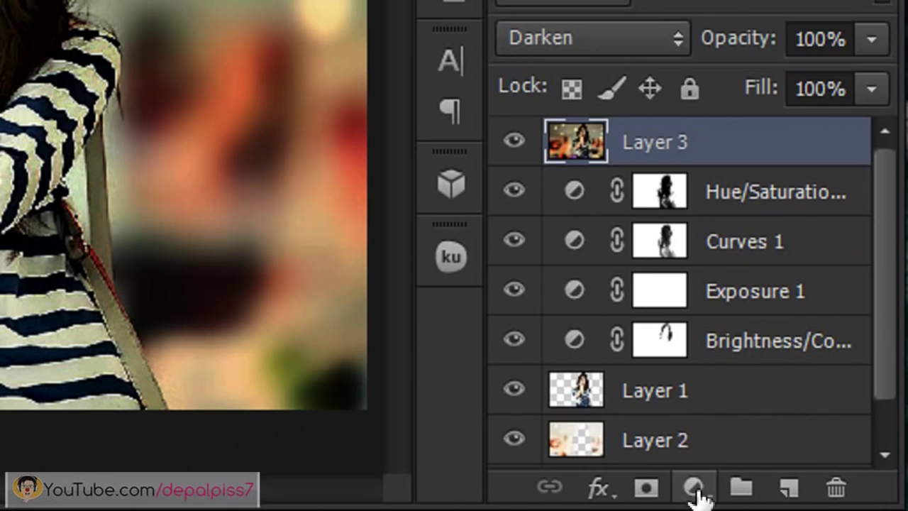
pyautogui.click(695, 490)
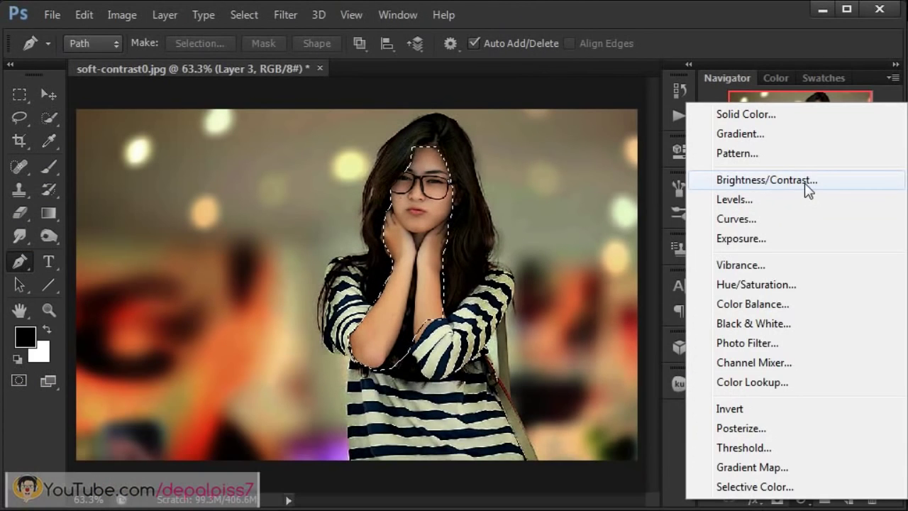
# Add a Brightness/Contrast layer for the selection with Brightness 57 and Contrast -7
pyautogui.click(806, 184)
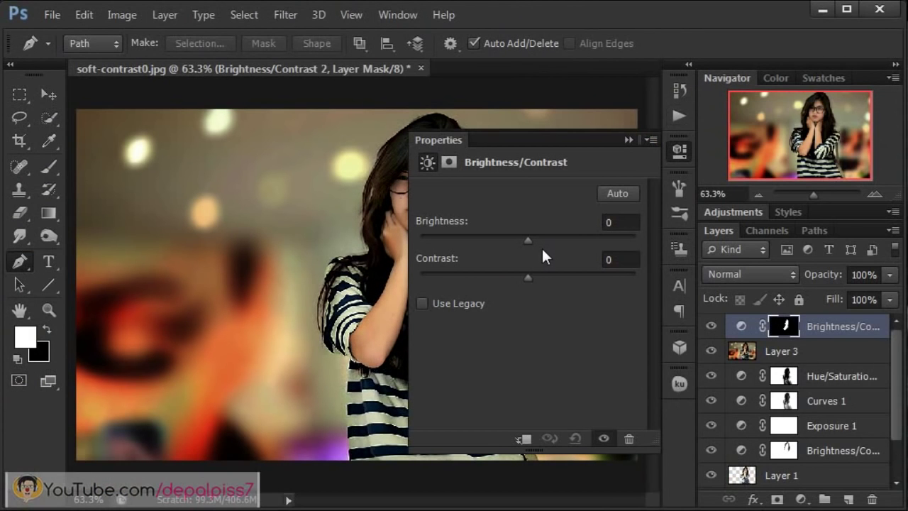
pyautogui.moveTo(530, 241); pyautogui.dragTo(547, 241)
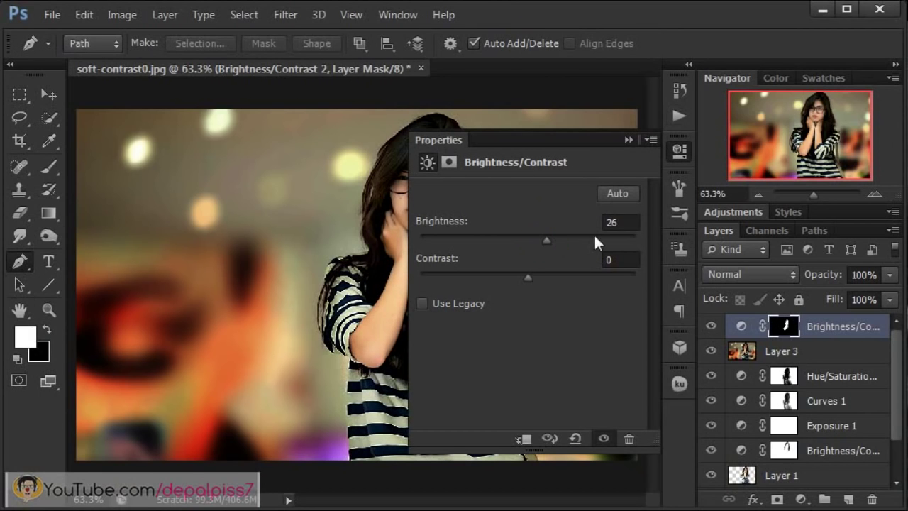
pyautogui.click(606, 222)
pyautogui.write('57')
pyautogui.moveTo(527, 276); pyautogui.dragTo(512, 275)
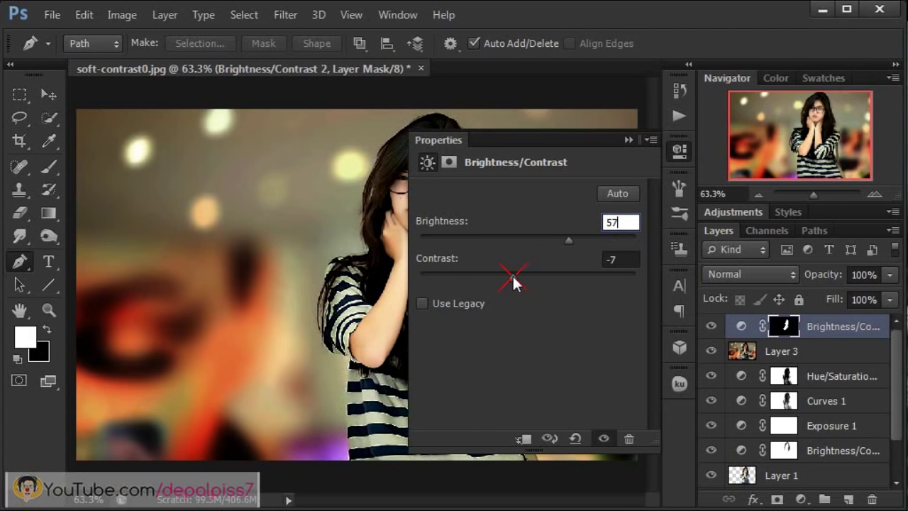
pyautogui.click(628, 140)
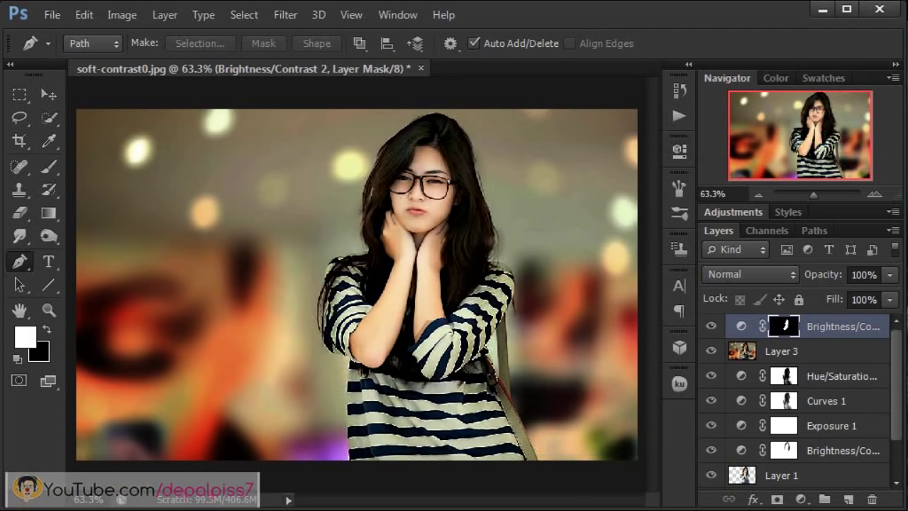
# Compare the face brightening on and off and inspect it at 100% zoom
pyautogui.click(712, 328)
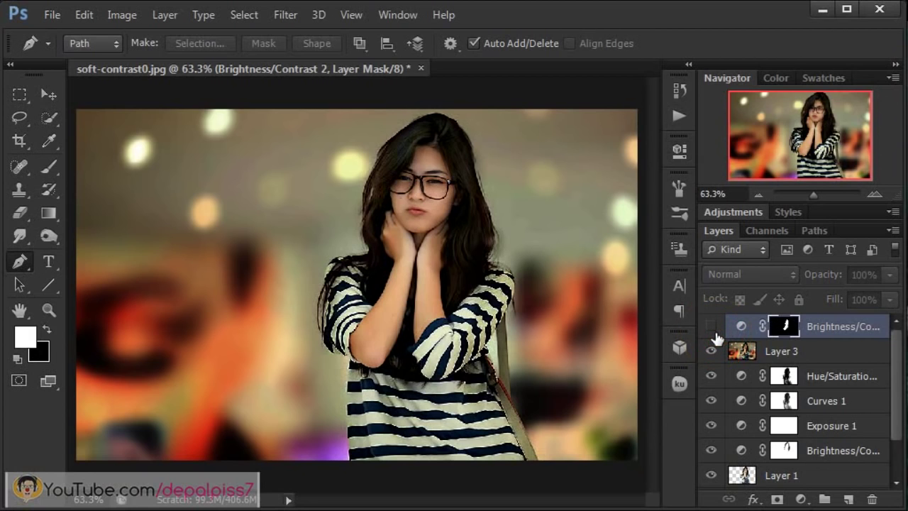
pyautogui.click(713, 327)
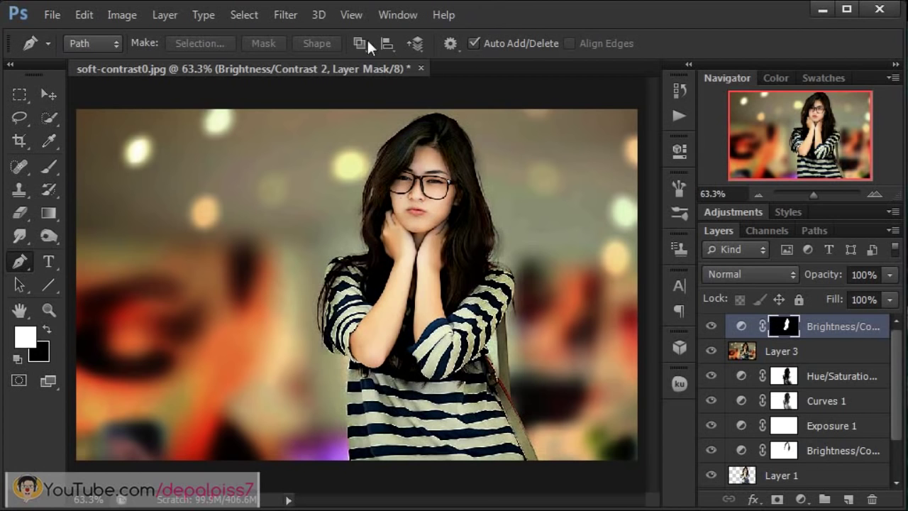
pyautogui.click(348, 14)
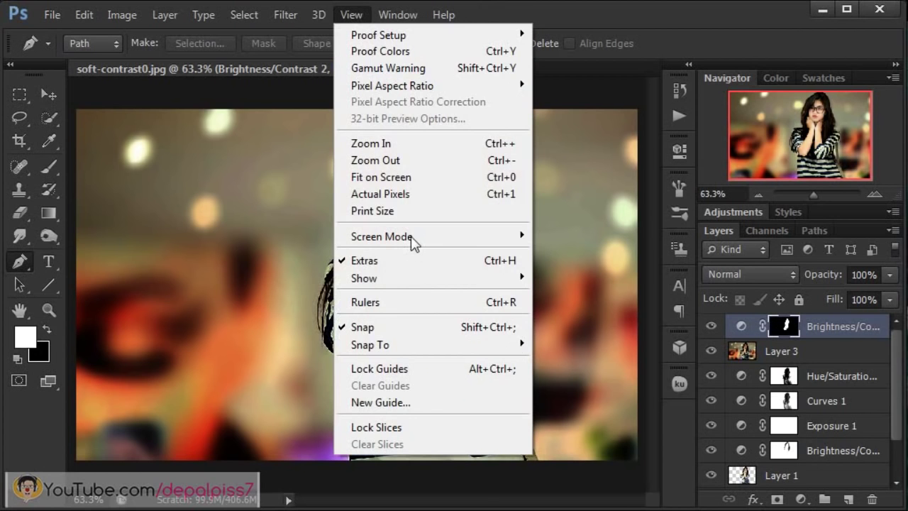
pyautogui.click(433, 194)
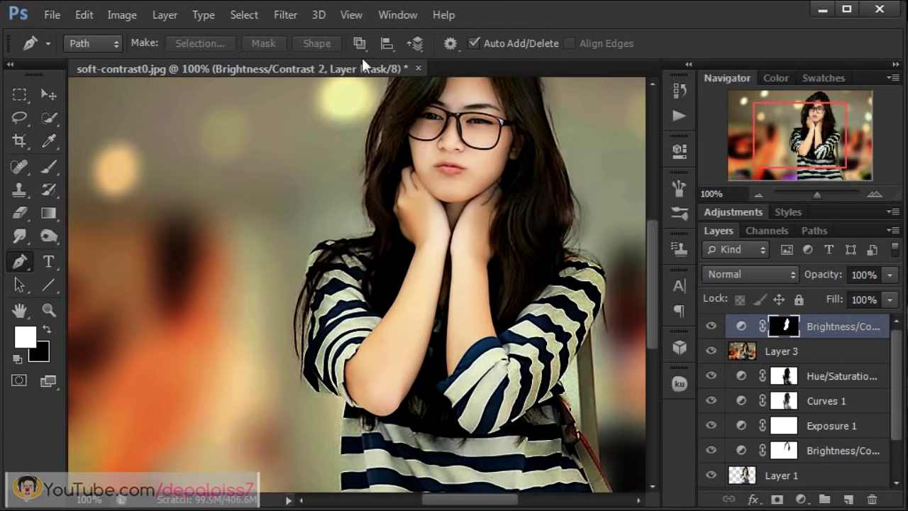
pyautogui.click(353, 14)
pyautogui.click(397, 177)
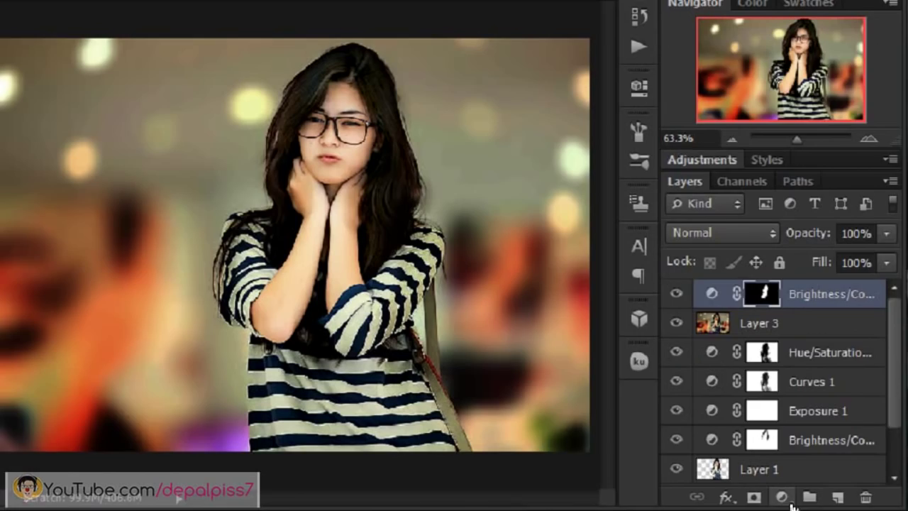
# Add a Hue/Saturation layer clipped to the Brightness/Contrast 2 layer
pyautogui.click(805, 499)
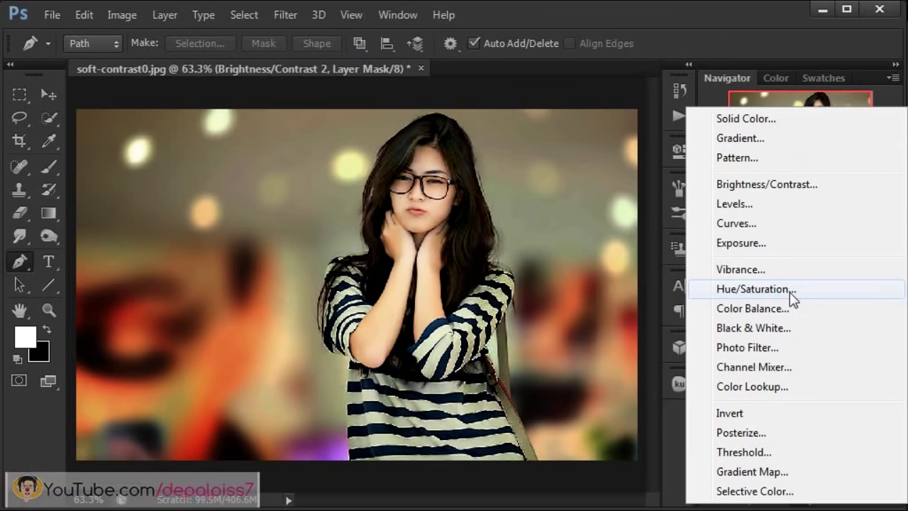
pyautogui.click(788, 296)
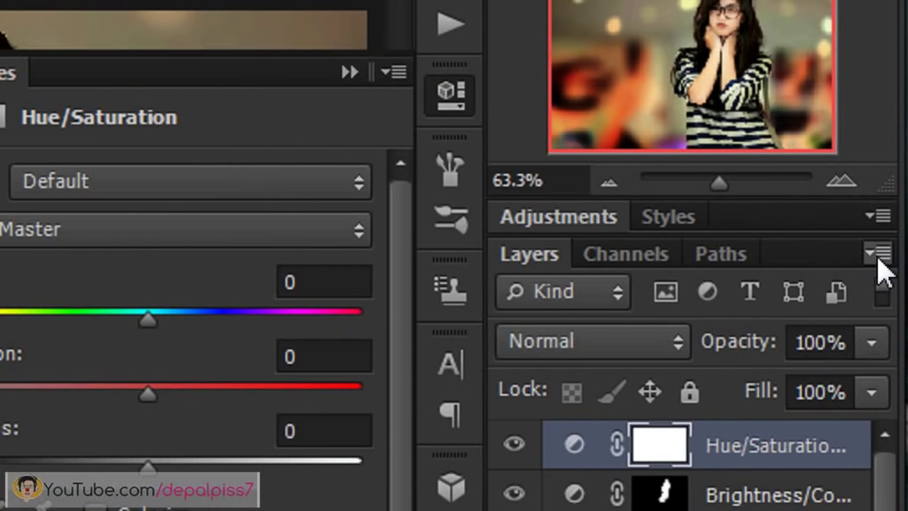
pyautogui.click(892, 230)
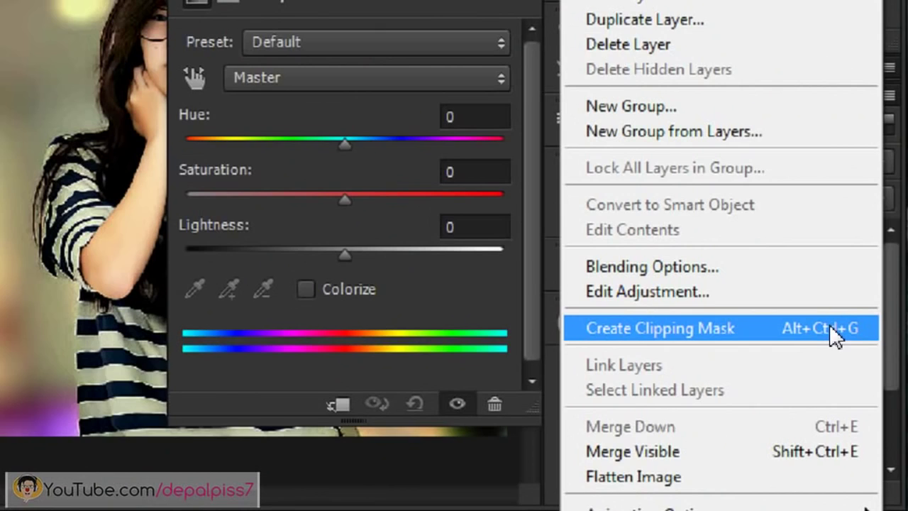
pyautogui.click(805, 266)
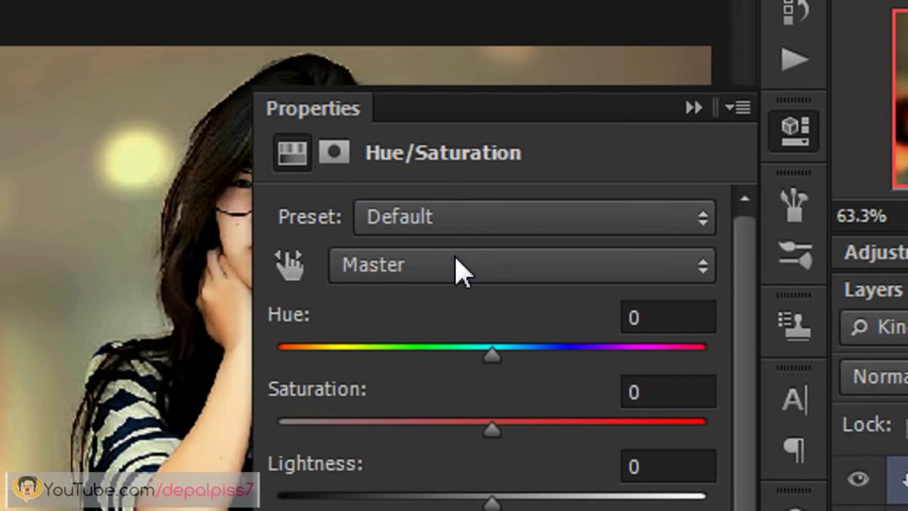
# Lower the Reds saturation to -13 and compare the result without it
pyautogui.click(508, 217)
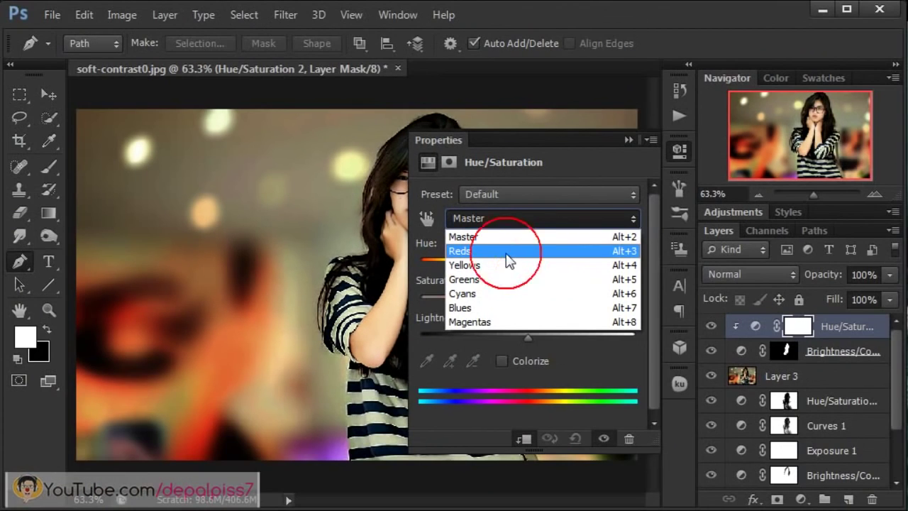
pyautogui.click(449, 334)
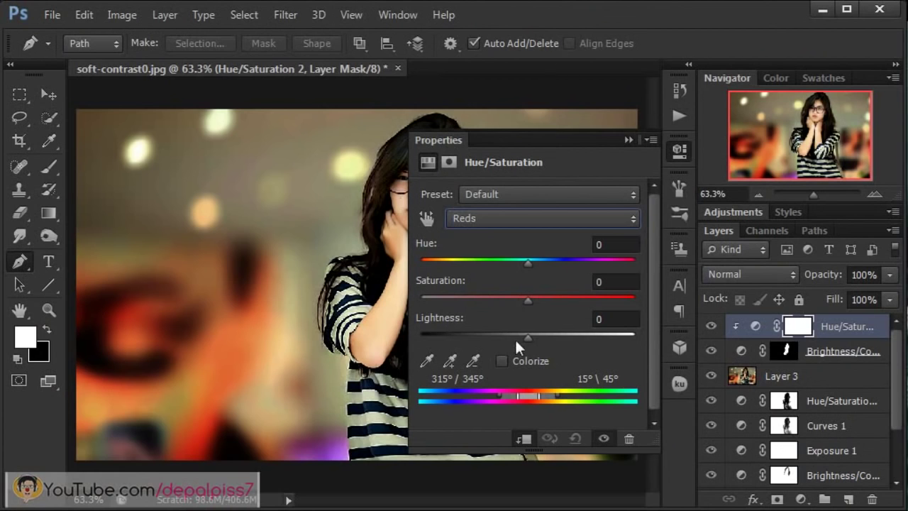
pyautogui.moveTo(529, 299); pyautogui.dragTo(505, 296)
pyautogui.click(602, 281)
pyautogui.write('-13')
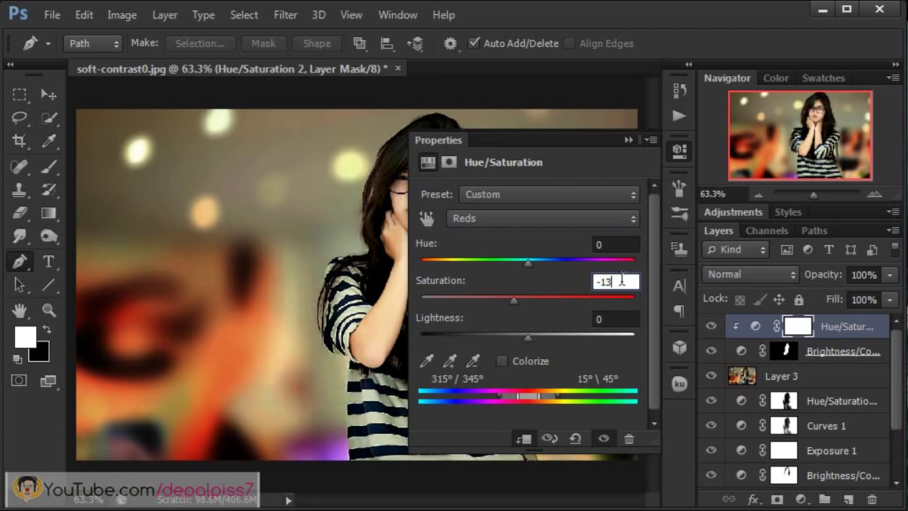
pyautogui.click(628, 139)
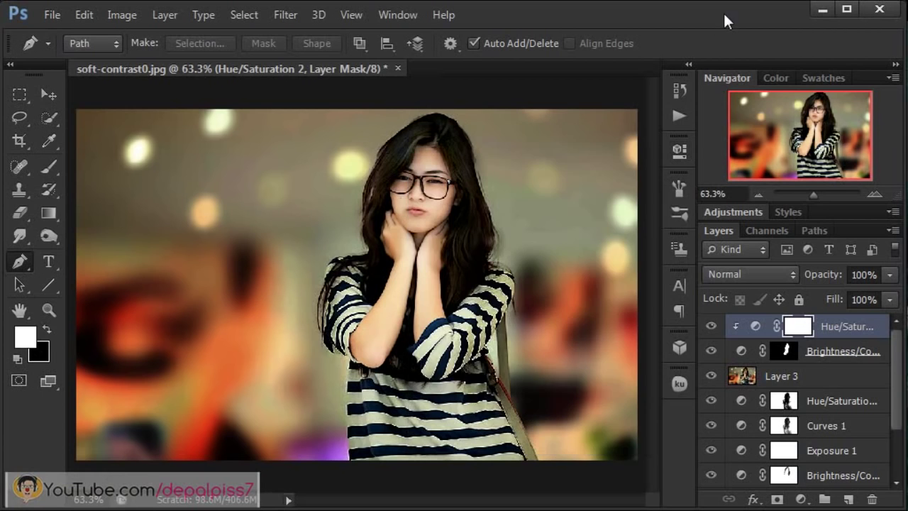
pyautogui.click(711, 325)
# Re-enable the clipped Hue/Saturation 2 layer so the face's reduced reds show in the final portrait
pyautogui.click(712, 328)
pyautogui.rightClick(543, 8)
pyautogui.click(535, 7)
pyautogui.moveTo(898, 408)
pyautogui.mouseDown()
pyautogui.moveTo(895, 461)
pyautogui.moveTo(894, 382)
pyautogui.mouseUp()
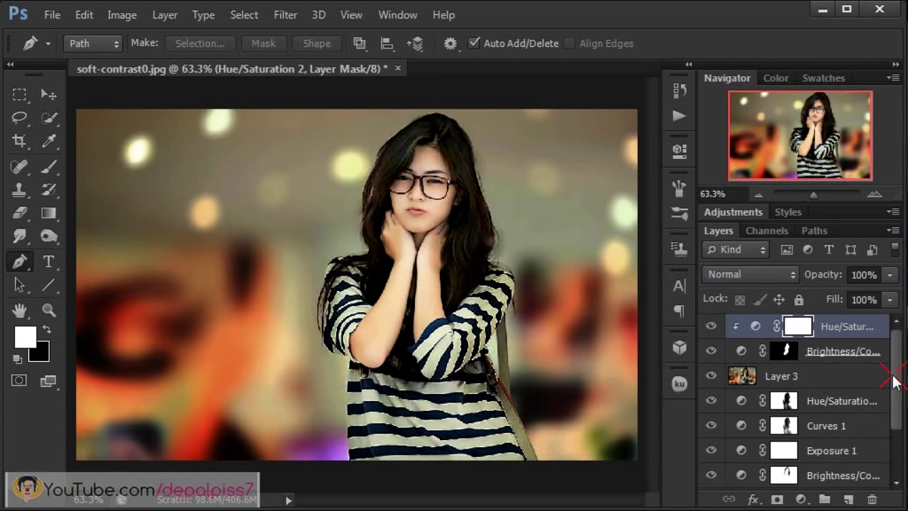